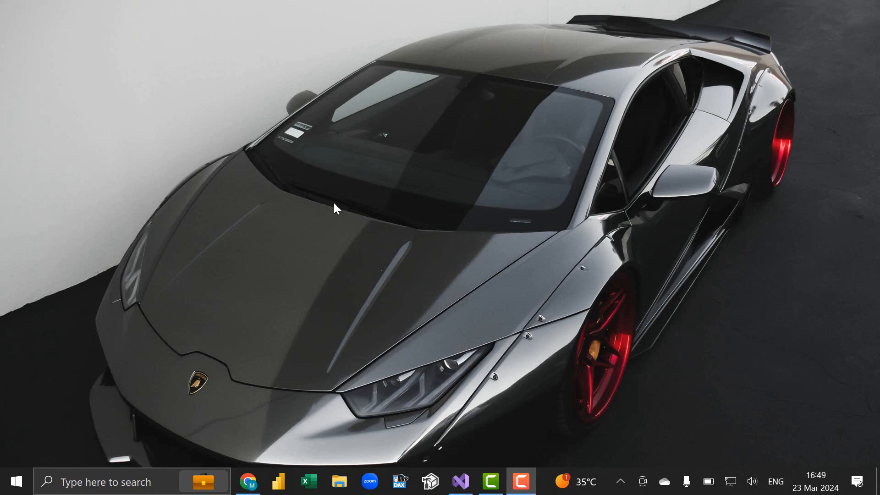
# Open Visual Studio 2022 and create an Analysis Services Tabular Project named TabularProject5 in C:\Users\user\source\repos.
pyautogui.click(461, 481)
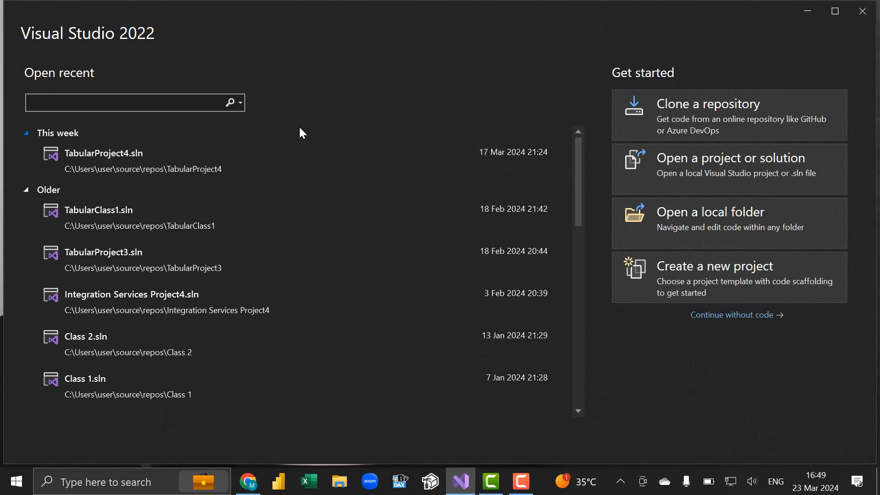
pyautogui.click(750, 290)
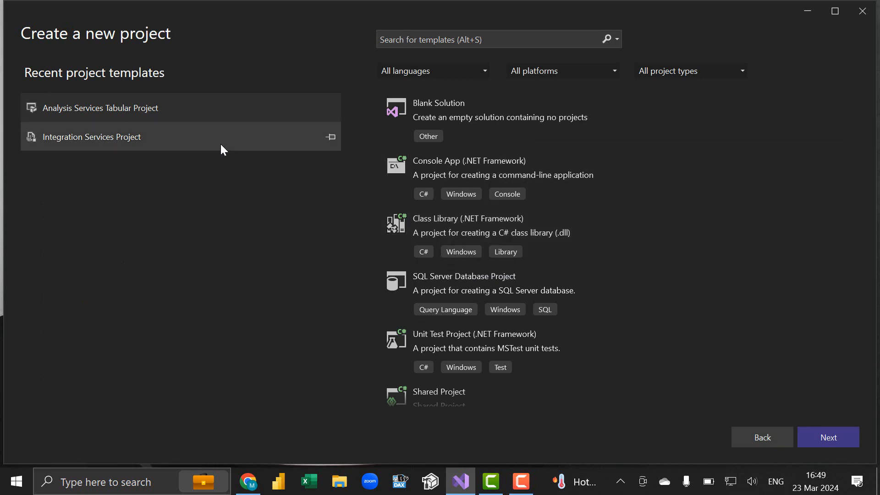
pyautogui.click(147, 110)
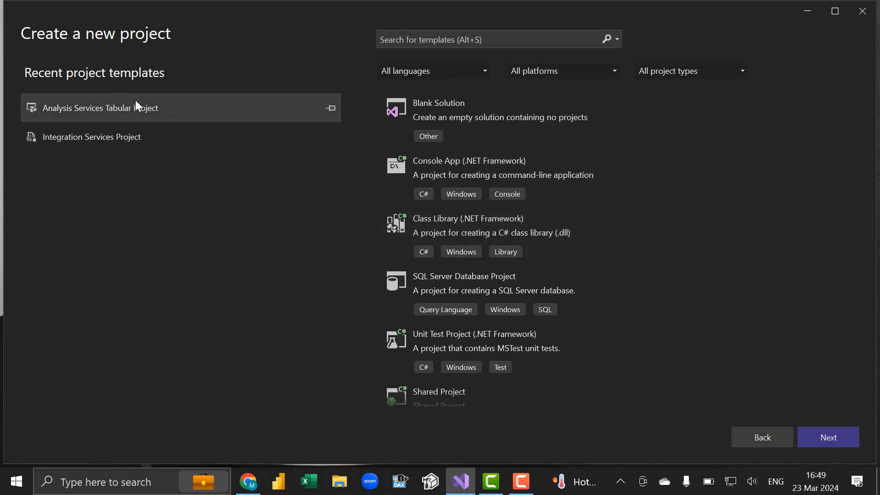
pyautogui.click(825, 434)
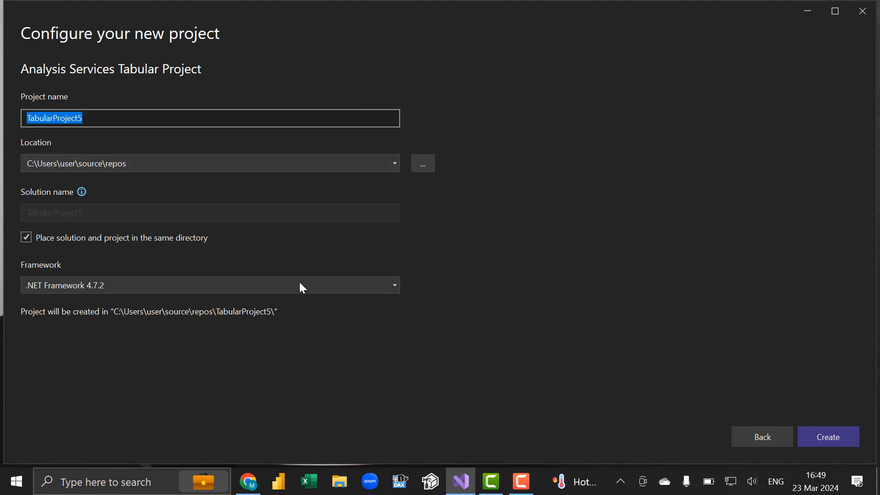
pyautogui.click(824, 436)
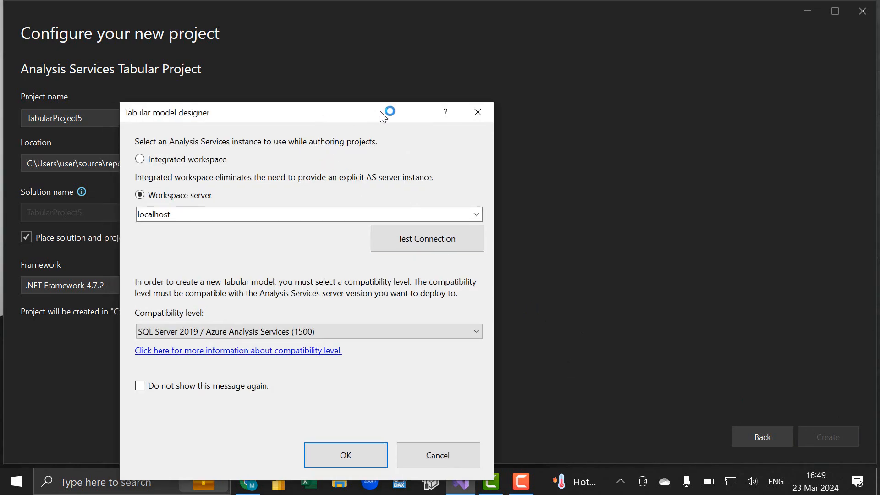
# Author the tabular model in the Integrated workspace at compatibility level SQL Server 2019 / Azure Analysis Services (1500), and dismiss the update notification.
pyautogui.moveTo(382, 115); pyautogui.dragTo(632, 43)
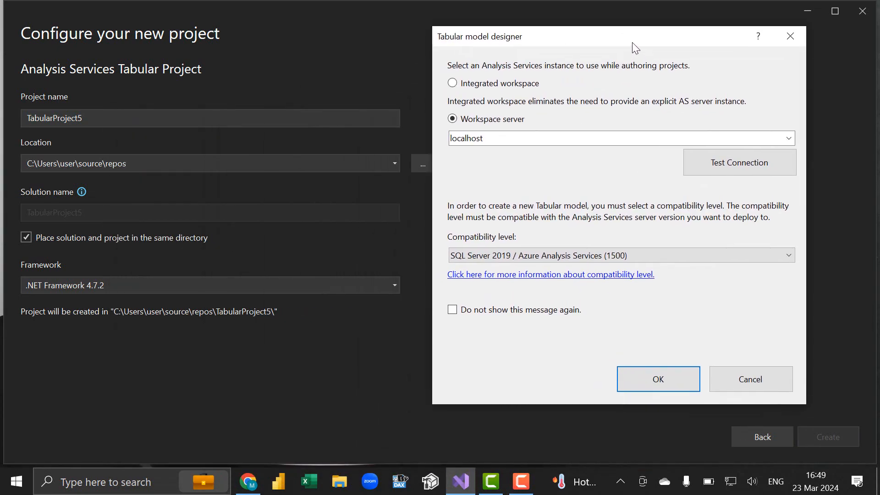
pyautogui.click(499, 87)
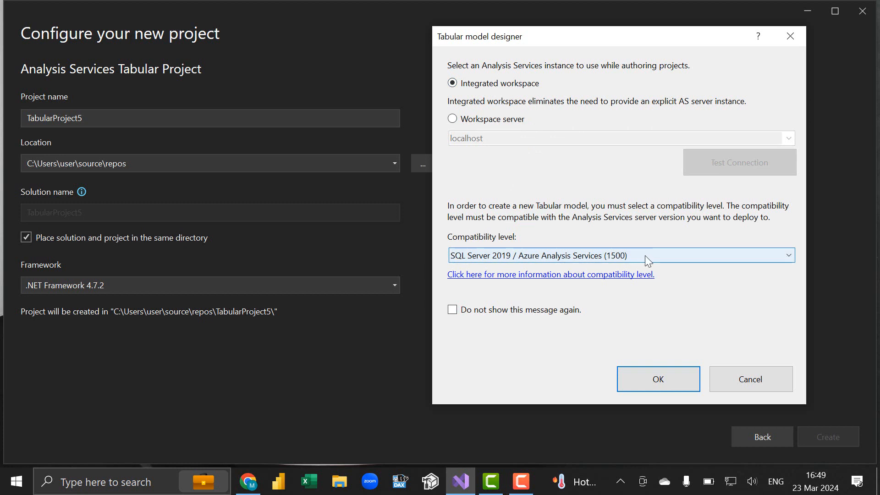
pyautogui.click(653, 378)
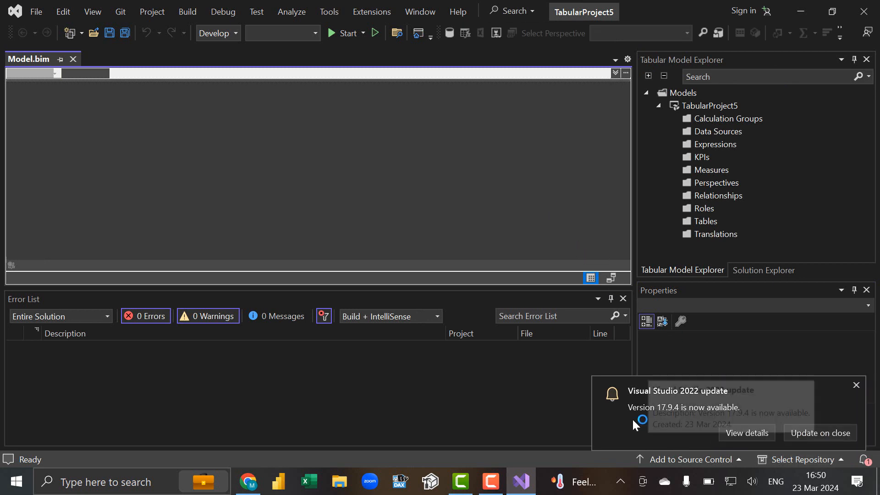
pyautogui.click(843, 433)
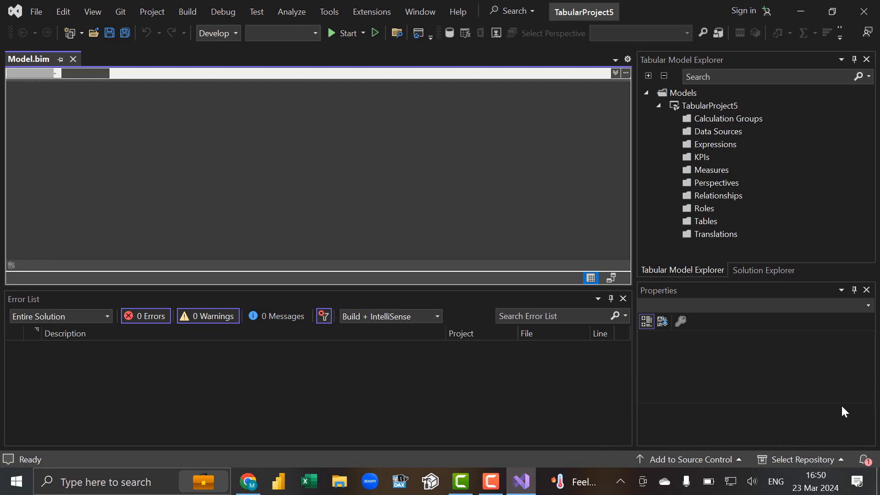
pyautogui.click(702, 131)
pyautogui.rightClick(702, 130)
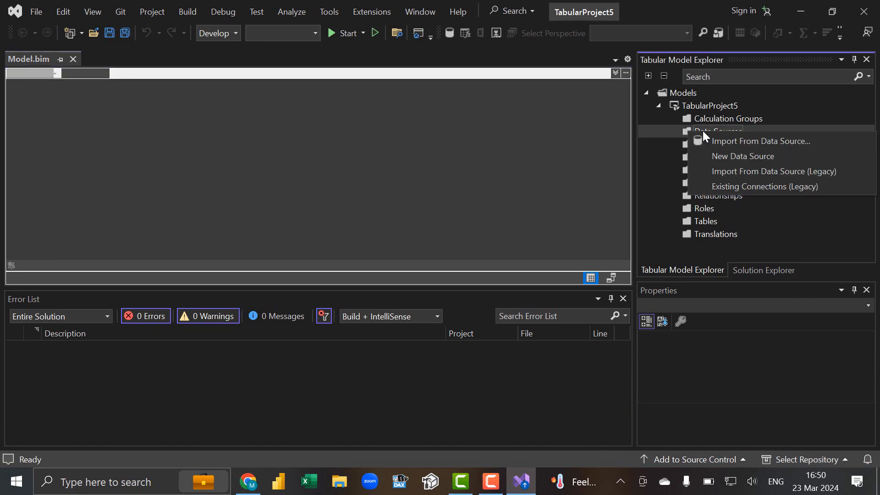
pyautogui.click(740, 156)
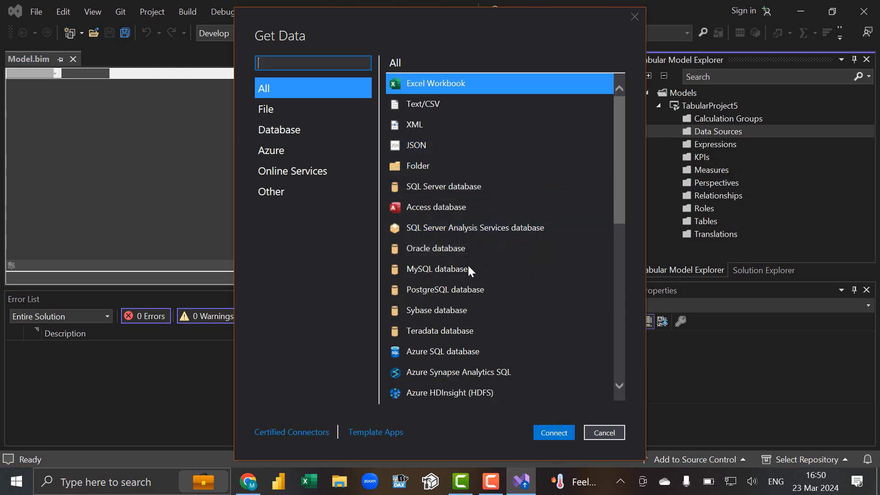
pyautogui.click(456, 197)
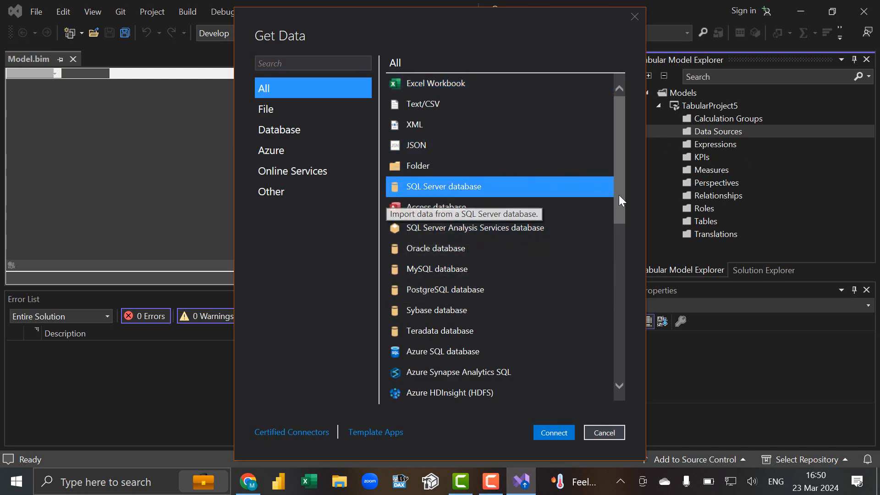
pyautogui.click(553, 432)
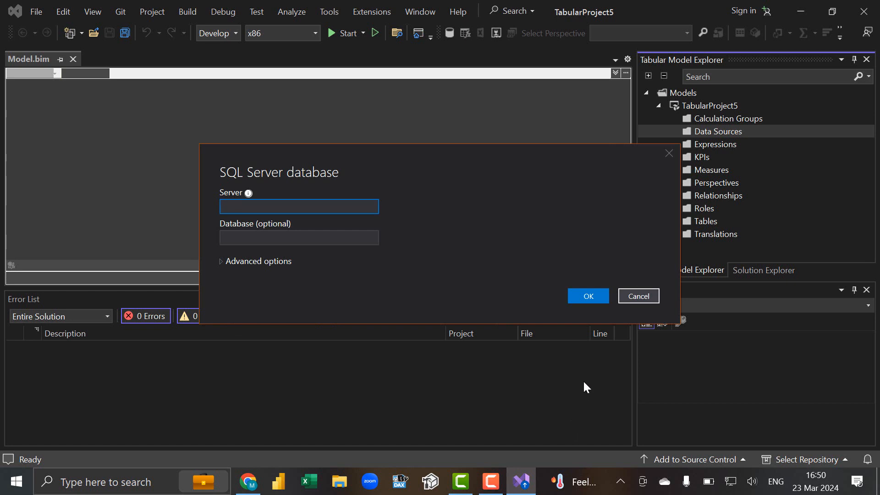
pyautogui.write('IDANALYST')
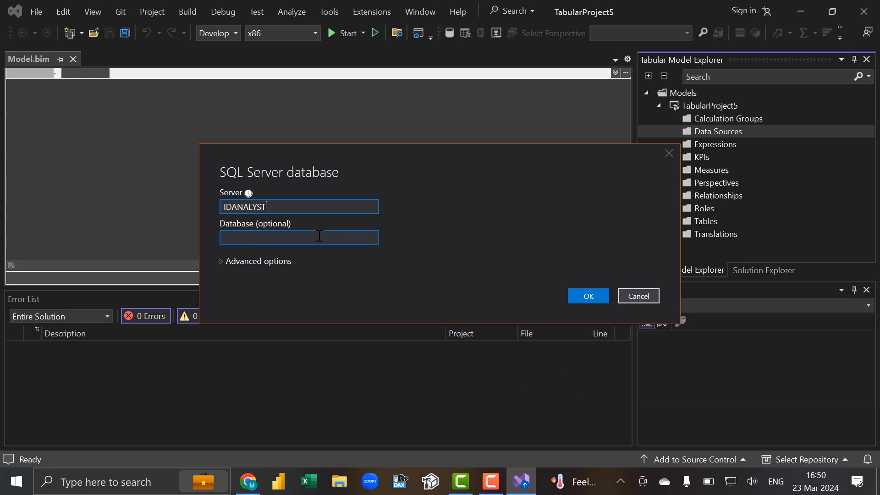
# Launch Microsoft SQL Server Management Studio 18 and cancel the open SQL Server database connection dialog.
pyautogui.click(148, 482)
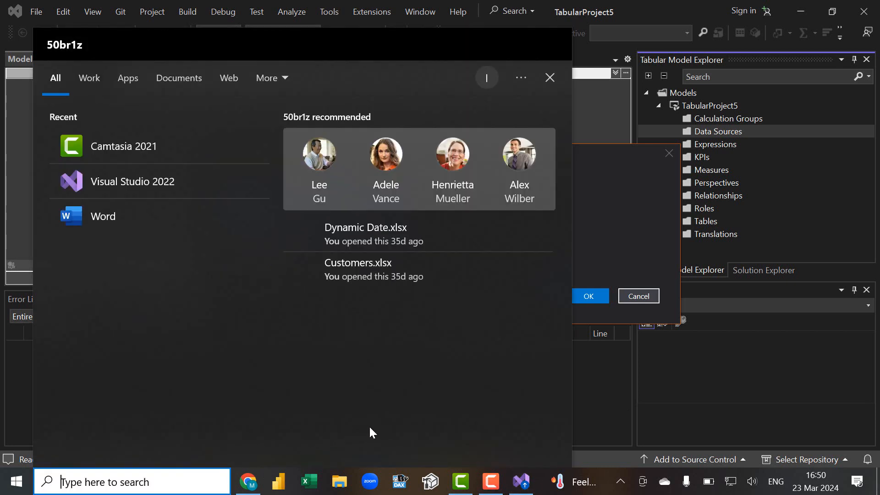
pyautogui.write('ssms')
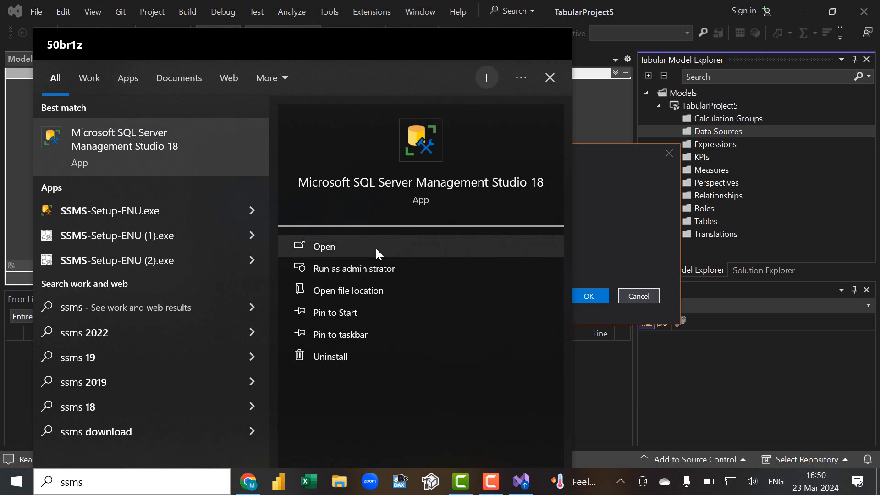
pyautogui.click(400, 251)
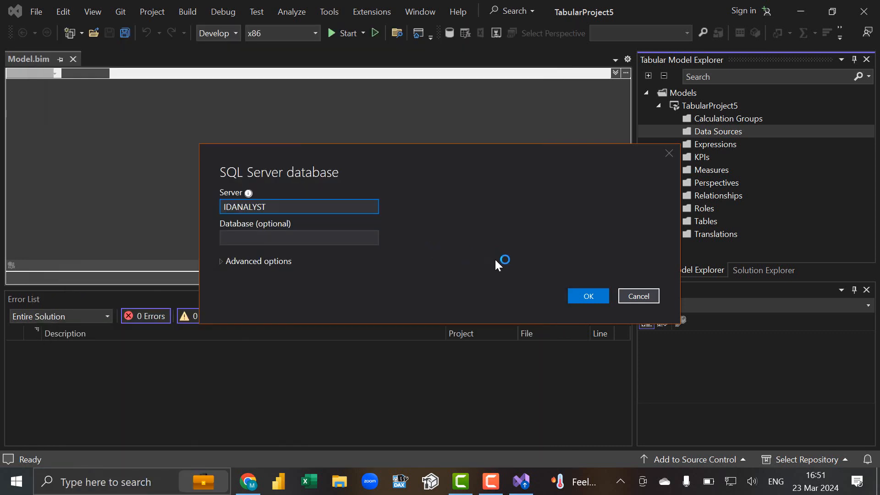
pyautogui.click(632, 293)
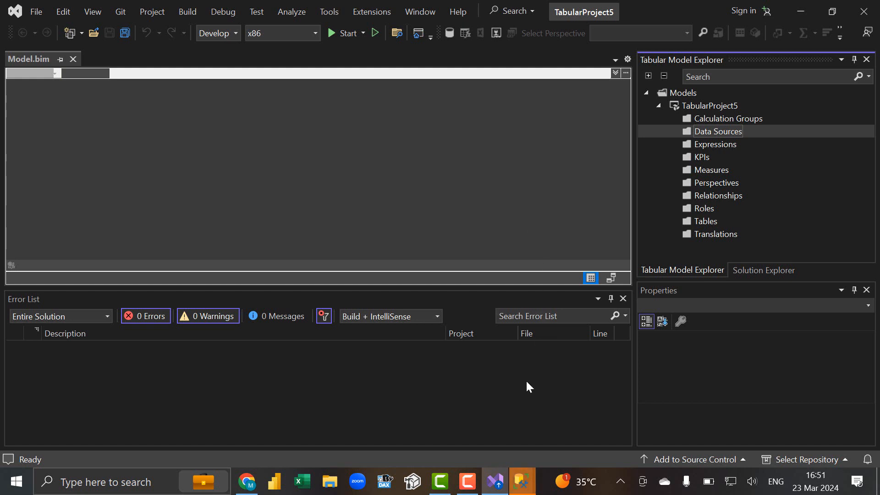
# Switch to SQL Server Management Studio and connect to the IDANALYST database engine using Windows Authentication.
pyautogui.moveTo(522, 479)
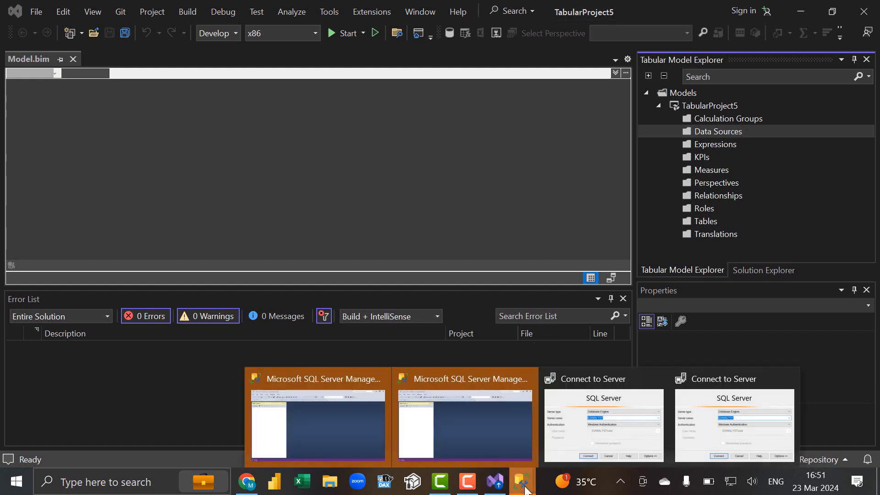
pyautogui.click(513, 439)
pyautogui.moveTo(522, 480)
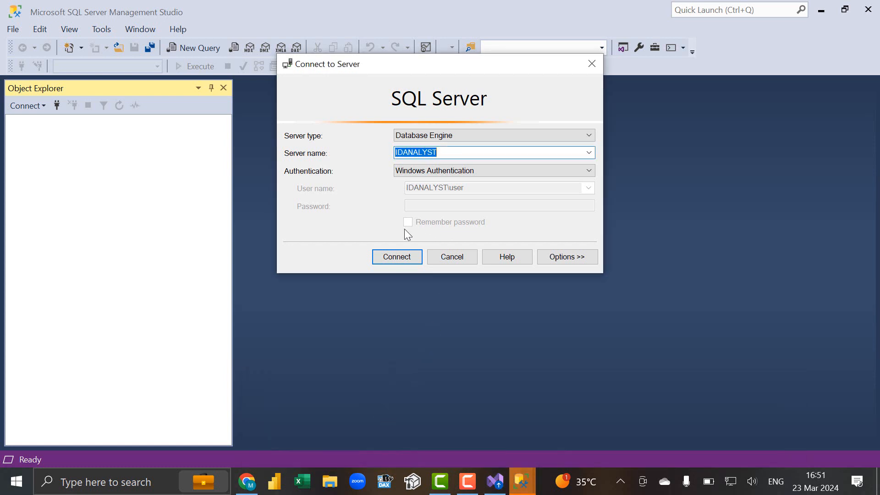
pyautogui.click(410, 259)
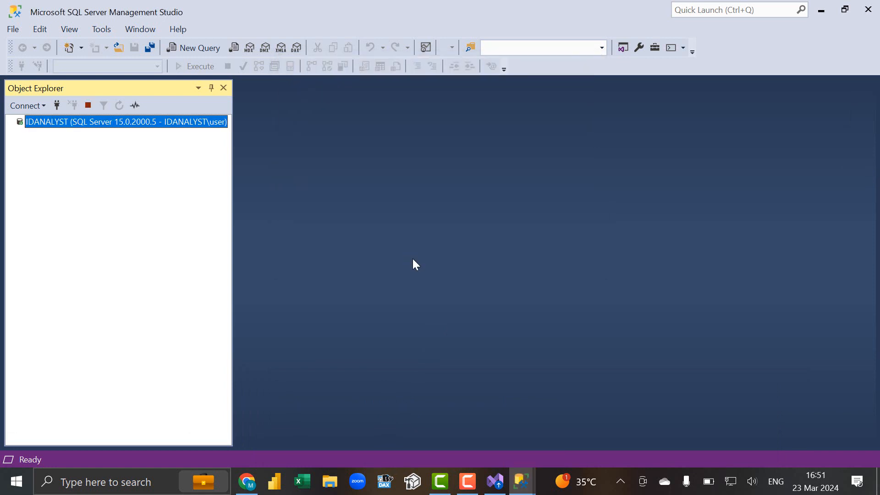
# Close the duplicate SQL Server Management Studio window, cancelling its pending server connection.
pyautogui.moveTo(521, 481)
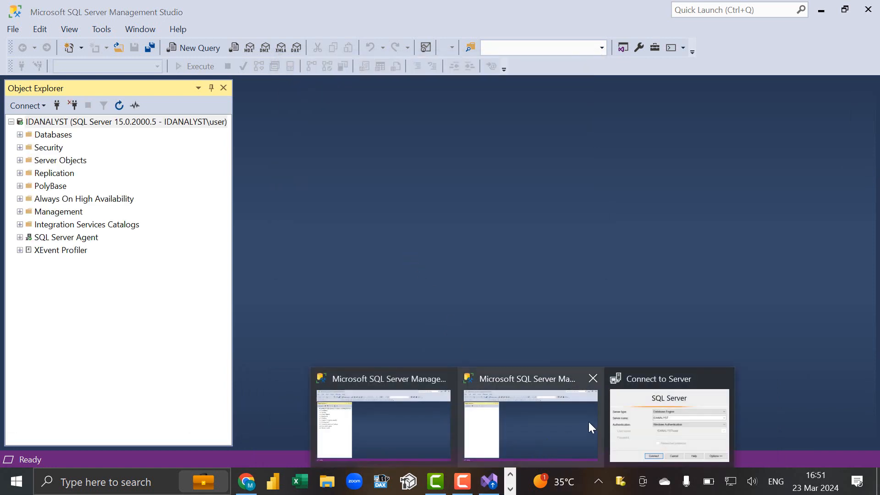
pyautogui.click(592, 379)
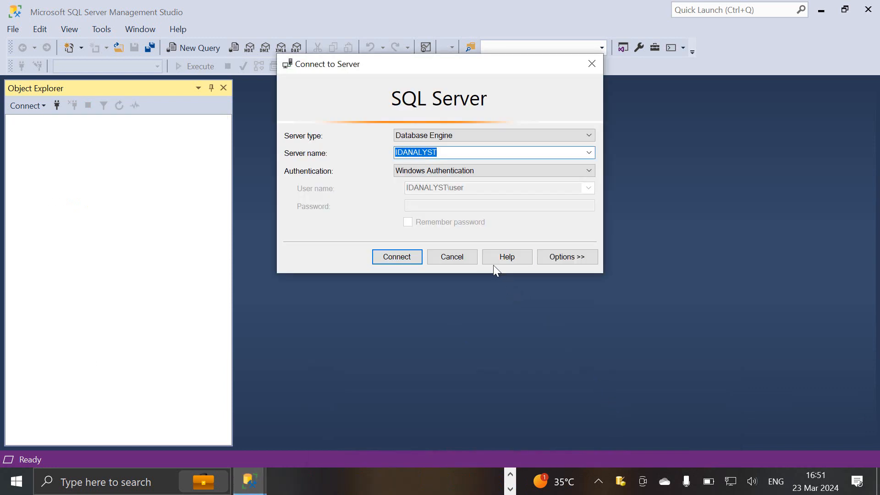
pyautogui.click(466, 257)
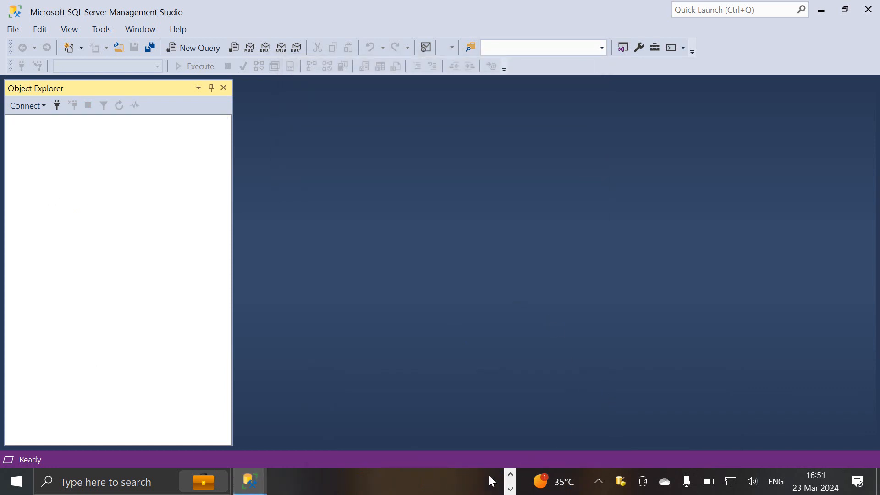
pyautogui.moveTo(253, 481)
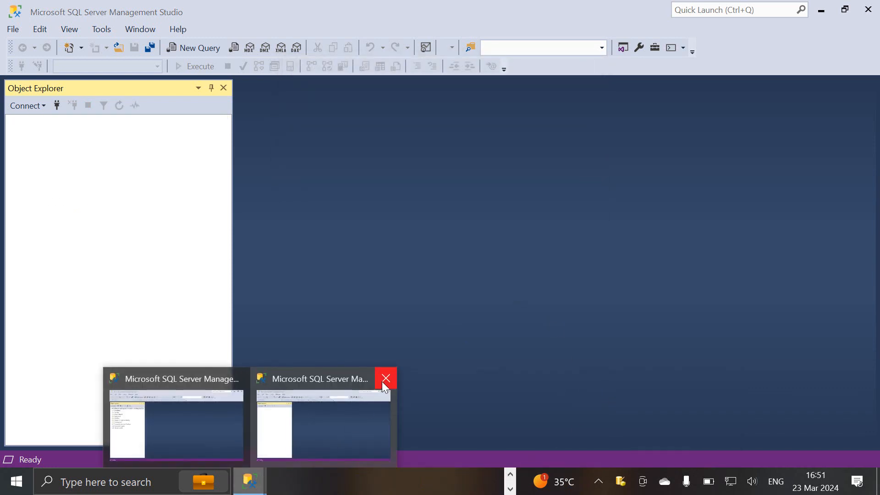
pyautogui.middleClick(345, 385)
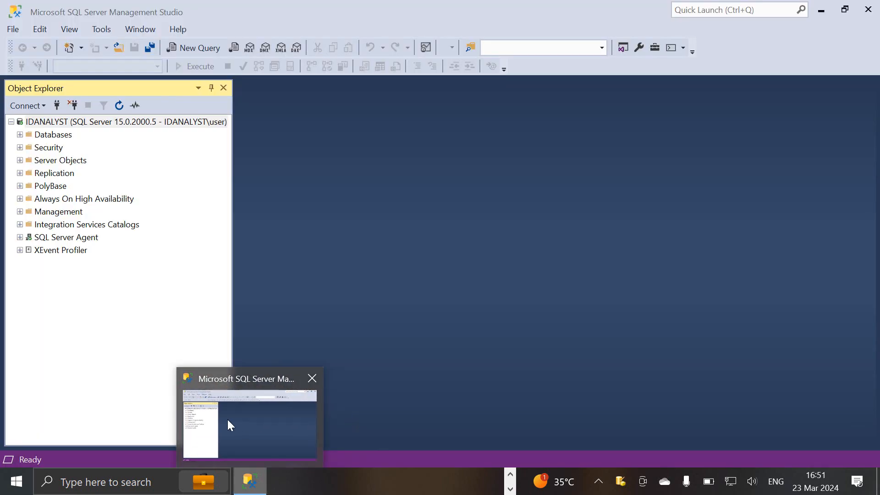
# Expand the Databases of the IDANALYST server and look through the AdventureWorks database names.
pyautogui.click(228, 422)
pyautogui.click(20, 135)
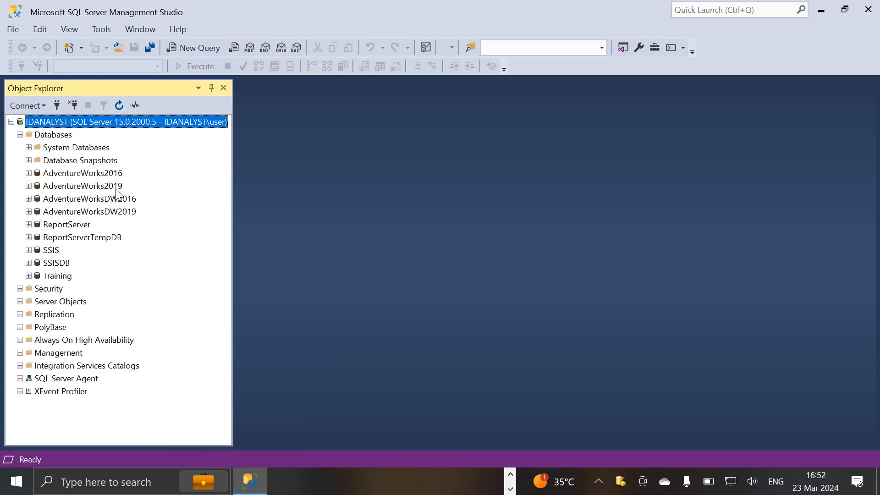
pyautogui.click(95, 175)
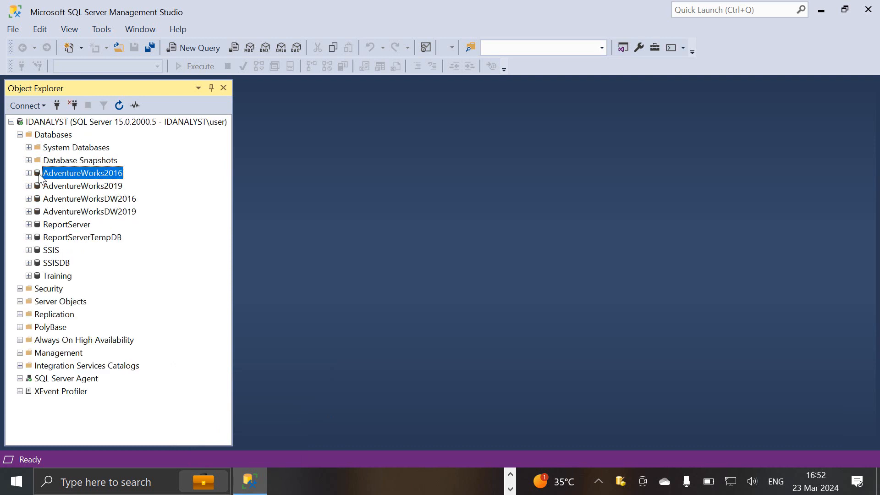
# Switch back to Visual Studio and start a new data source of type SQL Server database for TabularProject5.
pyautogui.hotkey('alt', 'Tab')
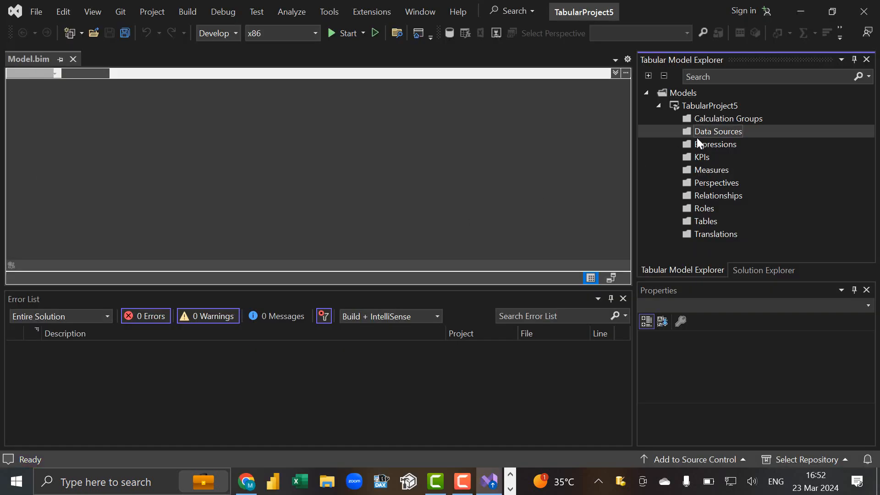
pyautogui.rightClick(705, 131)
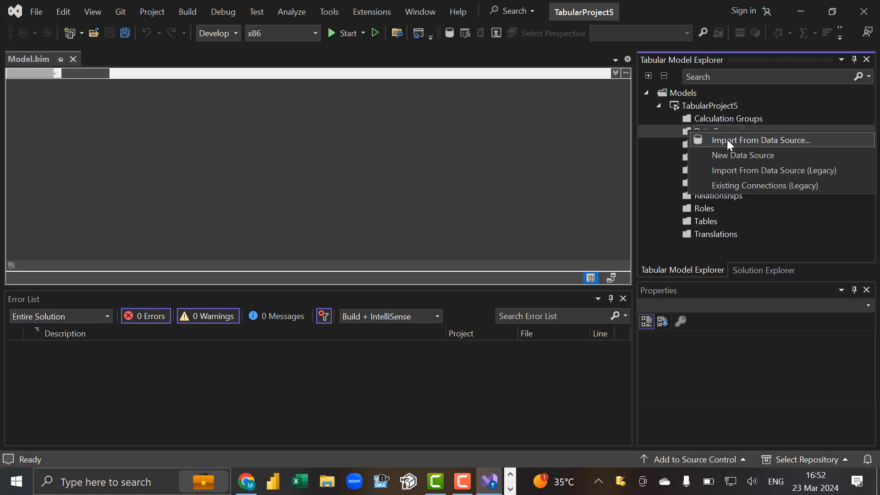
pyautogui.click(748, 156)
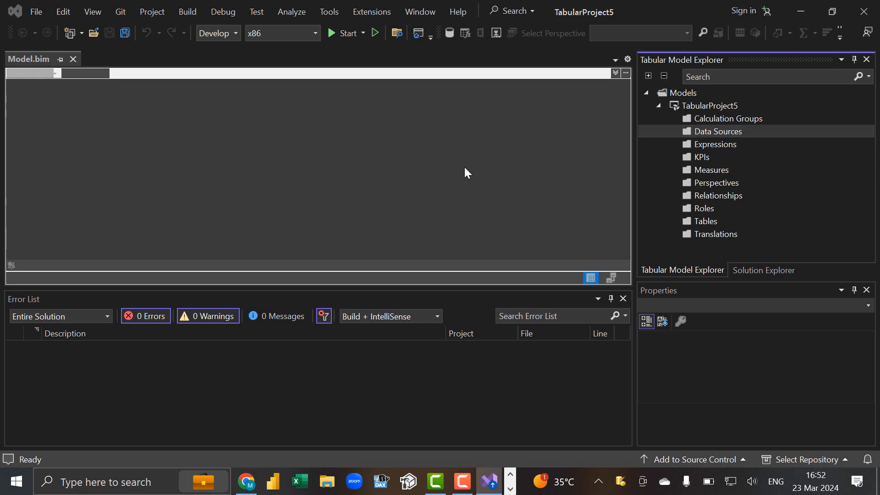
pyautogui.click(462, 182)
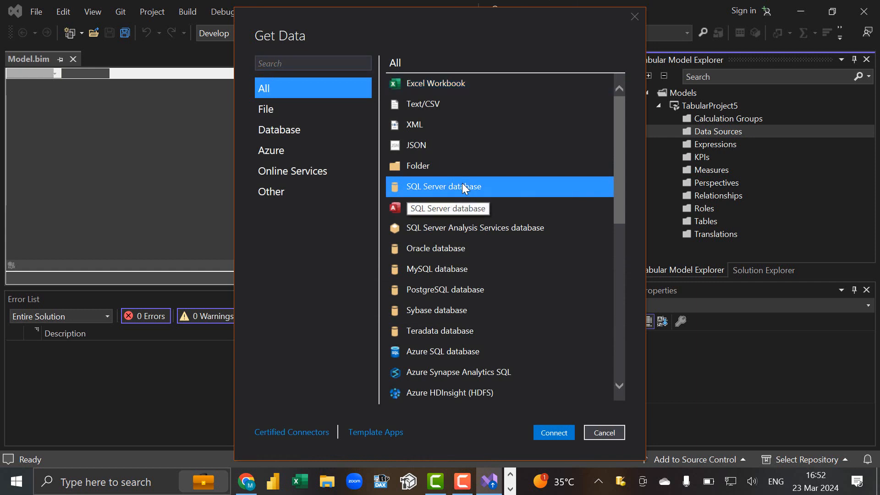
pyautogui.click(554, 432)
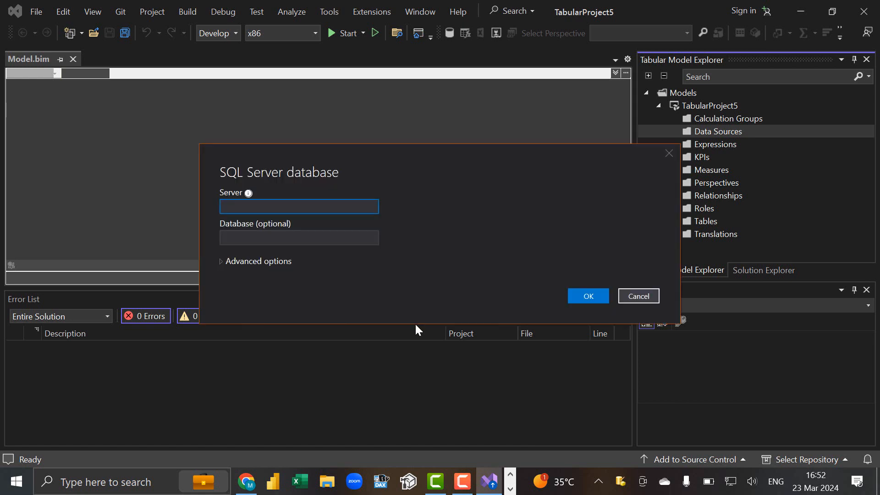
# Set the data source's server to IDANALYST and database to AdventureWorksDW2016, checking the database name in SQL Server Management Studio before accepting.
pyautogui.write('IDANALYST')
pyautogui.click(354, 239)
pyautogui.write('Adve')
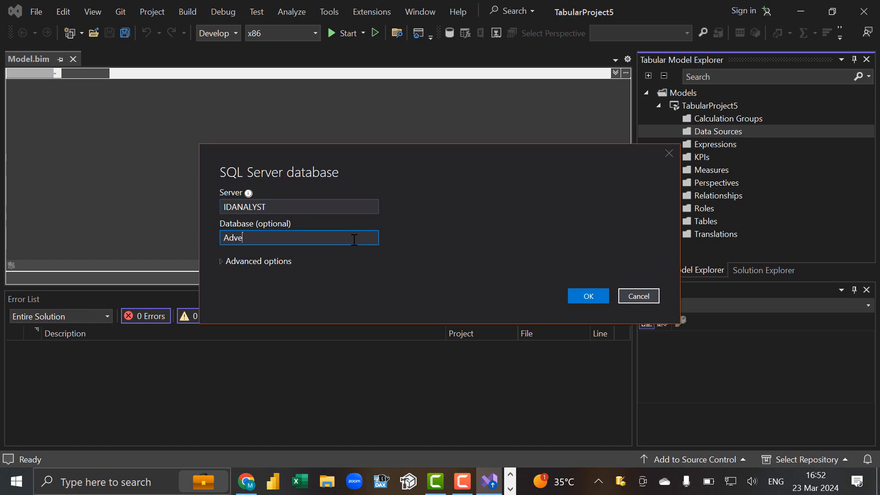
pyautogui.write('ntureWorksDW2016')
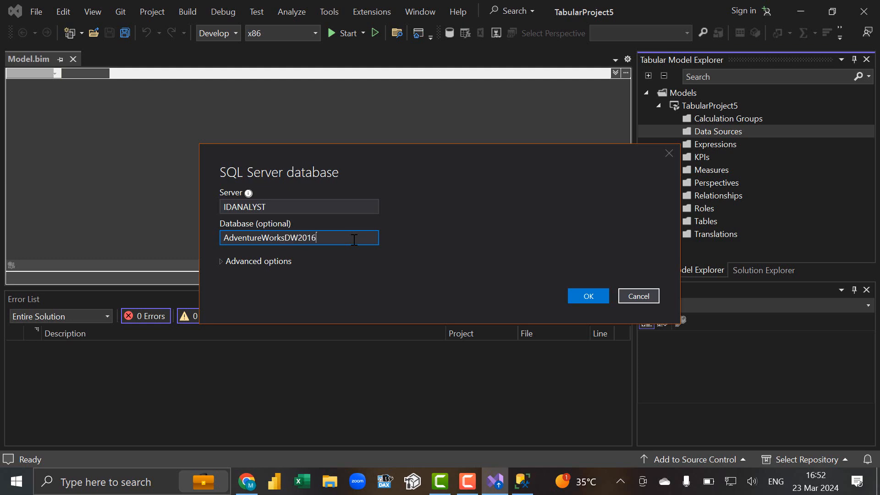
pyautogui.hotkey('alt', 'Tab')
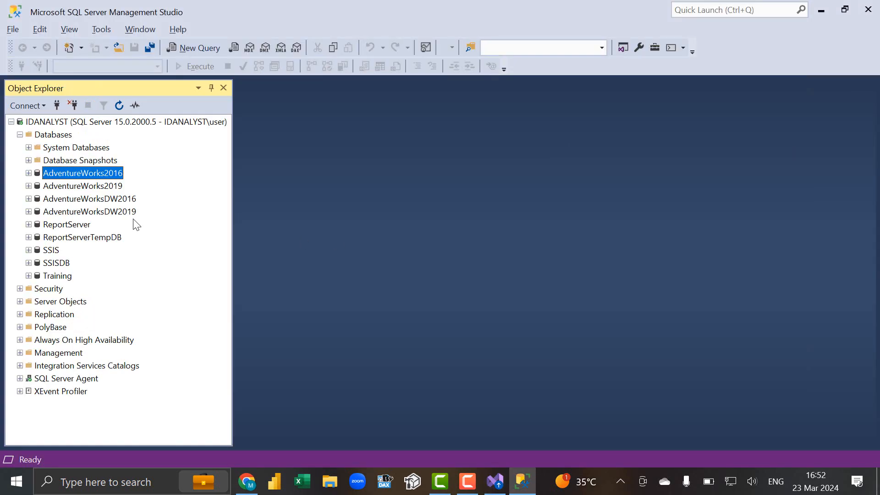
pyautogui.click(125, 199)
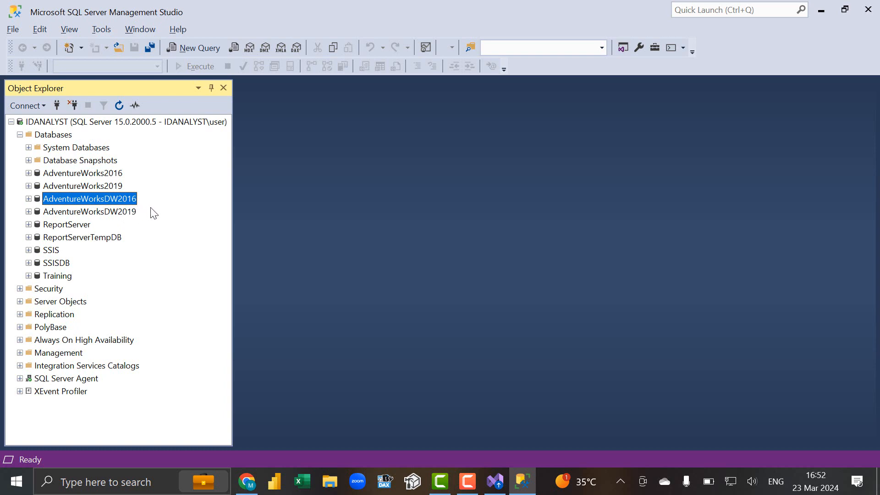
pyautogui.hotkey('alt', 'Tab')
pyautogui.click(591, 296)
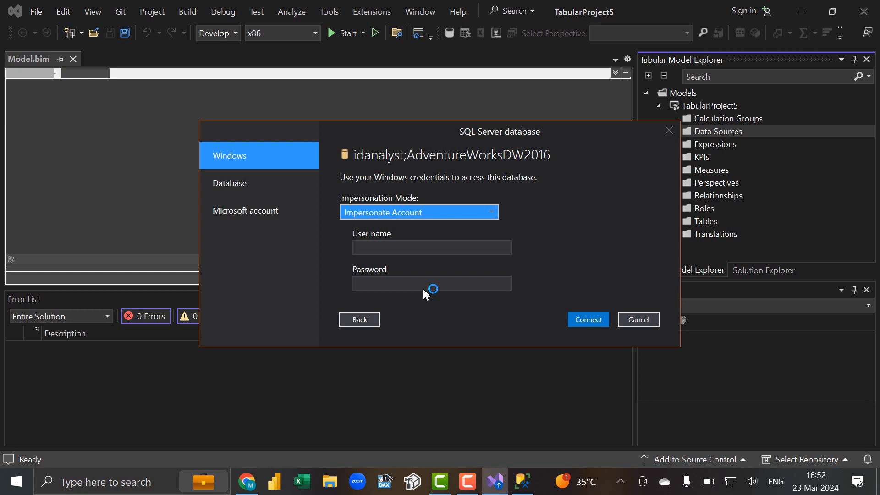
# Connect to the database with Windows credentials in Impersonate Service Account mode, accepting an unencrypted connection.
pyautogui.click(492, 212)
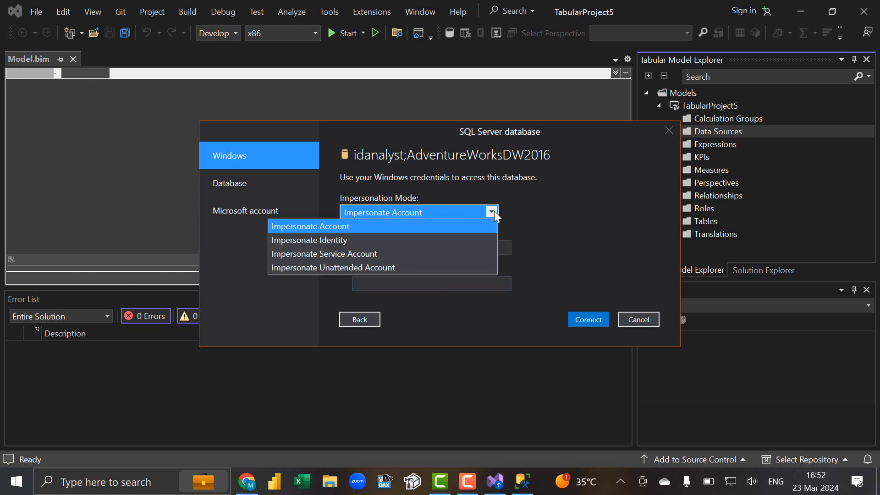
pyautogui.click(405, 250)
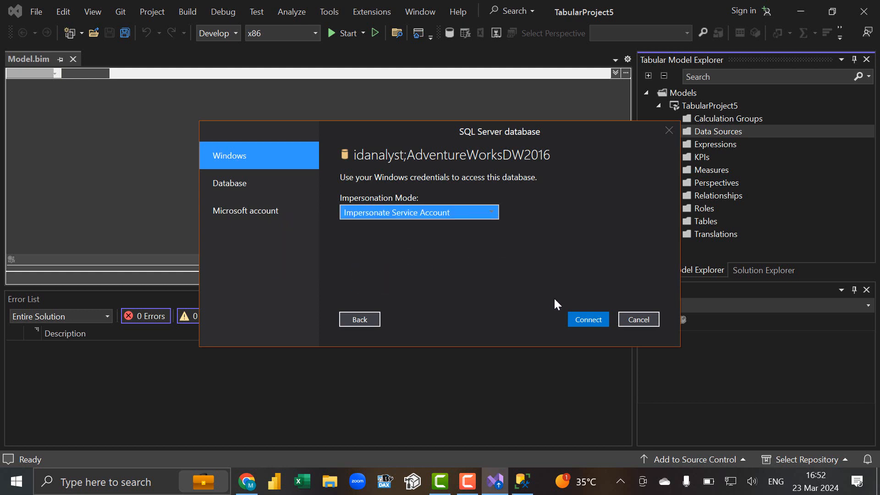
pyautogui.click(587, 319)
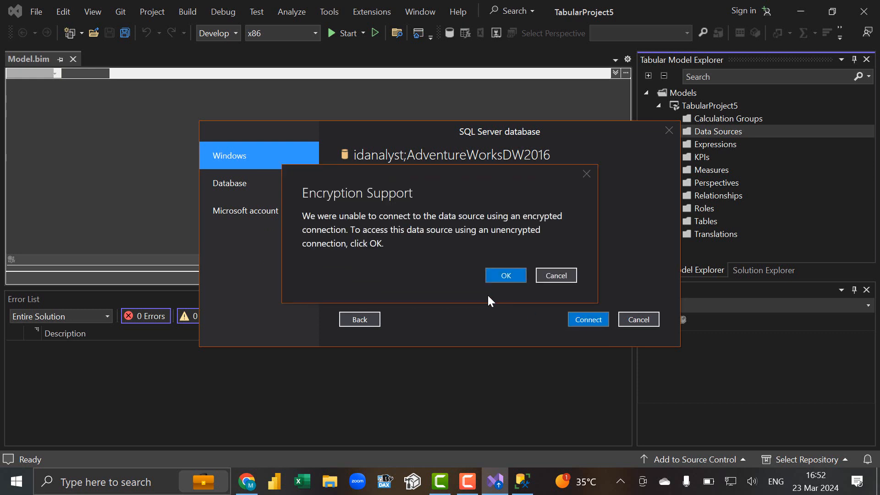
pyautogui.click(501, 277)
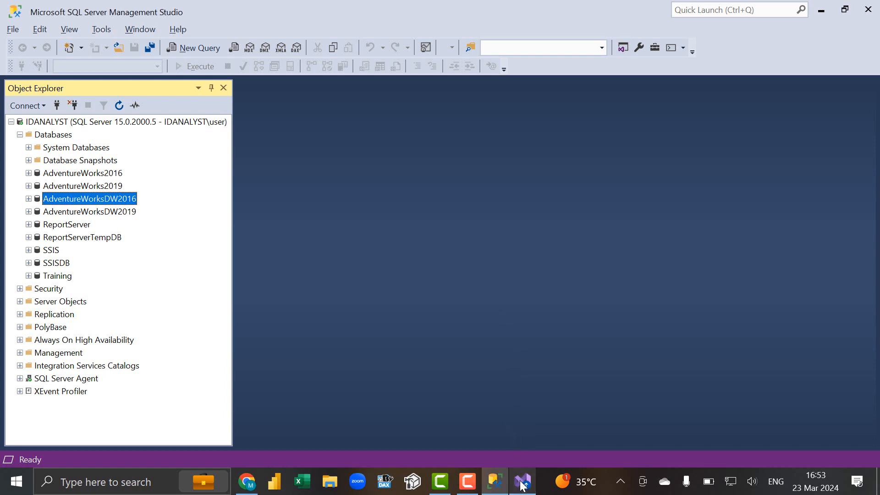
# Minimize SQL Server Management Studio, return to Visual Studio and start importing new tables from the AdventureWorksDW2016 data source.
pyautogui.click(818, 10)
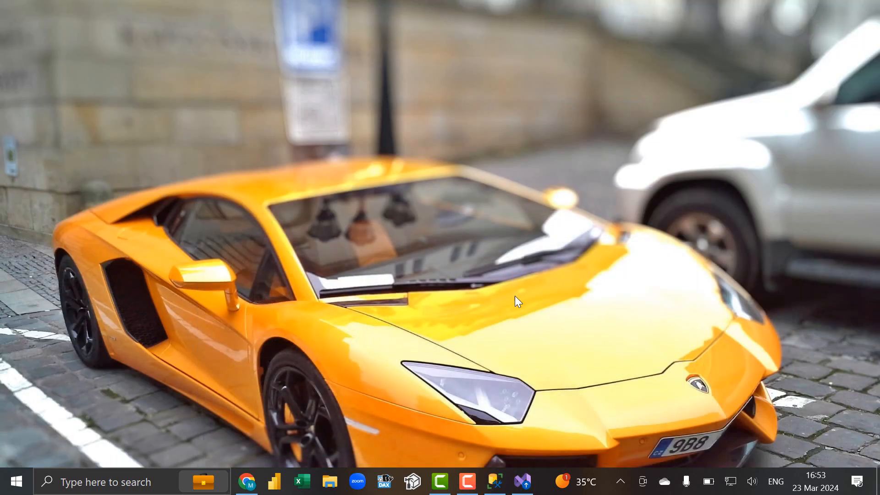
pyautogui.click(523, 483)
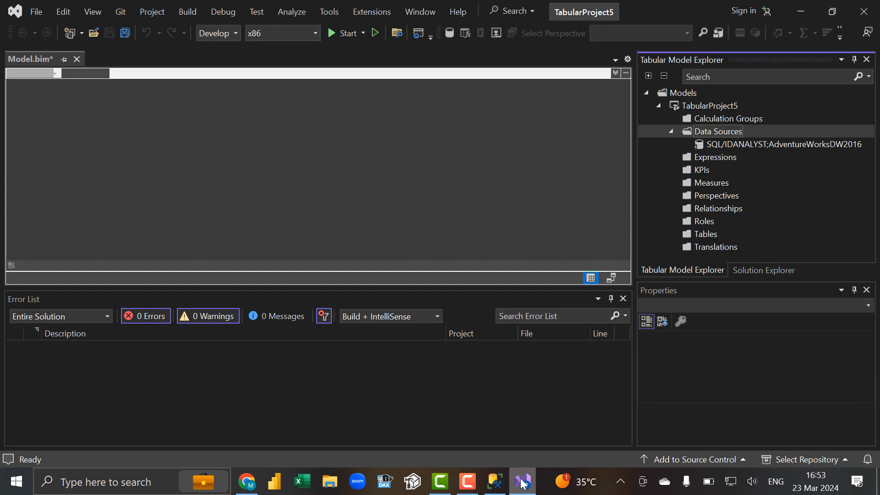
pyautogui.click(745, 144)
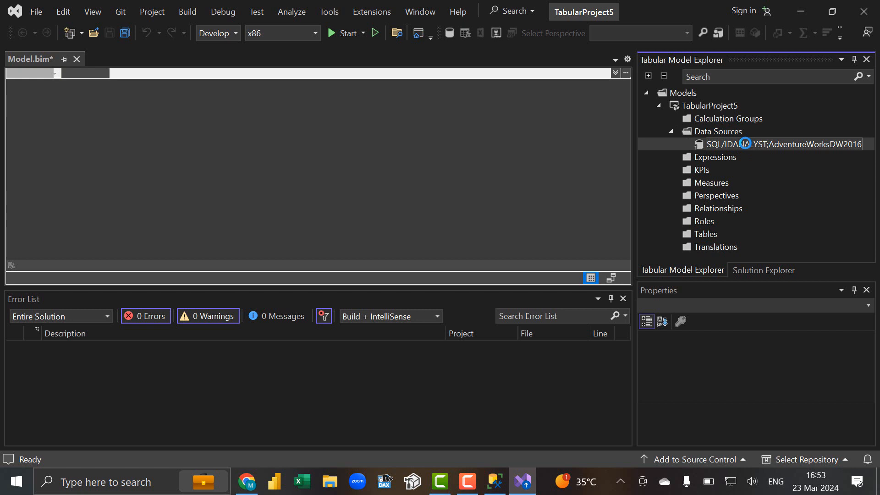
pyautogui.rightClick(745, 144)
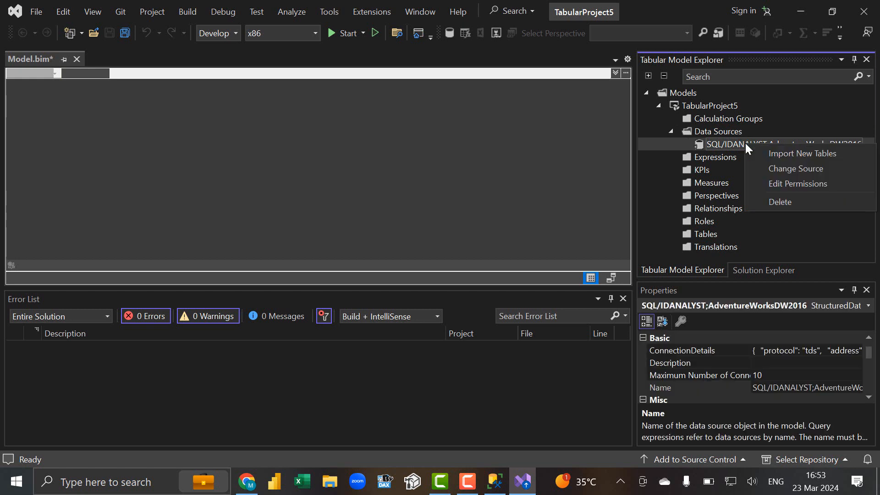
pyautogui.click(786, 152)
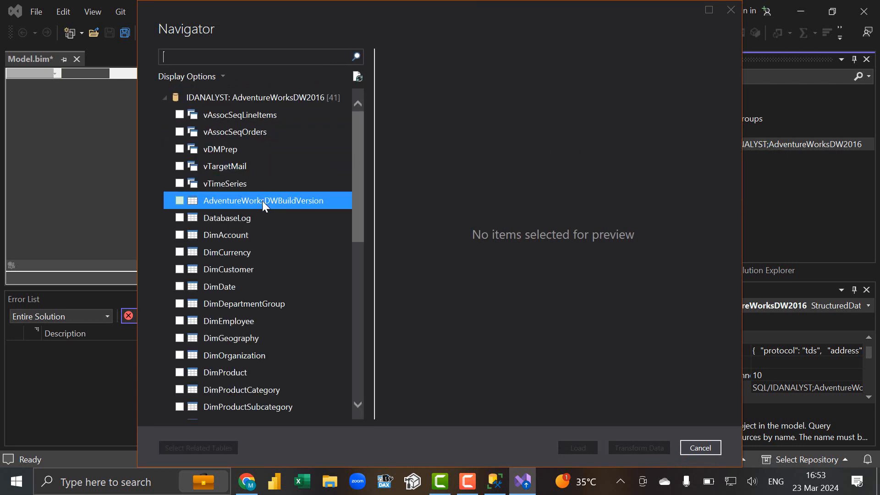
# Select the FactInternetSales table for import and open it for data transformation in a maximized Power Query Editor.
pyautogui.scroll(-2, 262, 202)
pyautogui.scroll(-2, 262, 202)
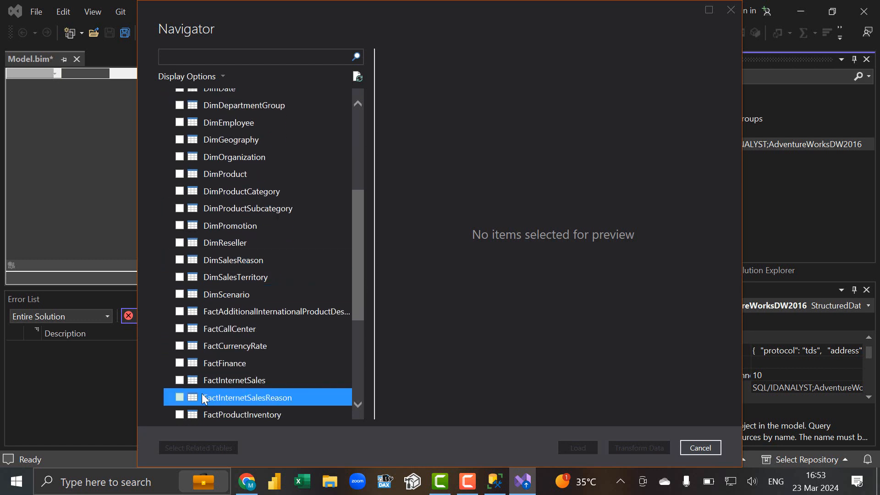
pyautogui.click(179, 380)
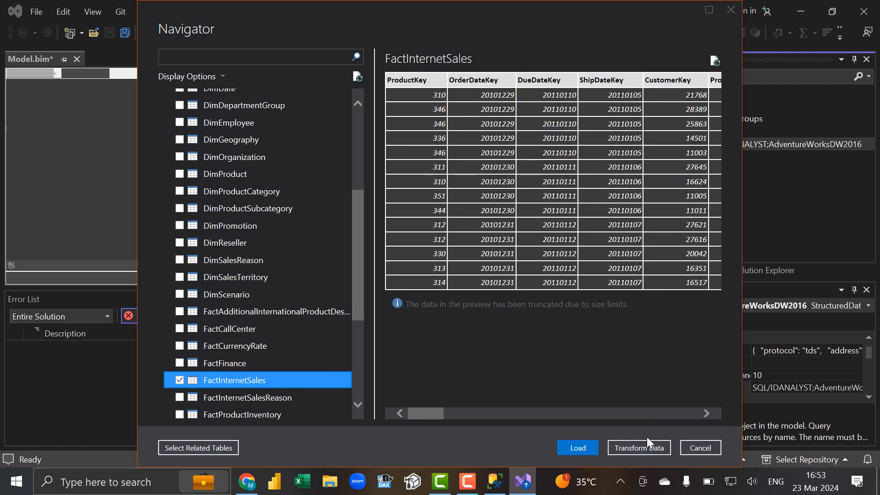
pyautogui.click(646, 444)
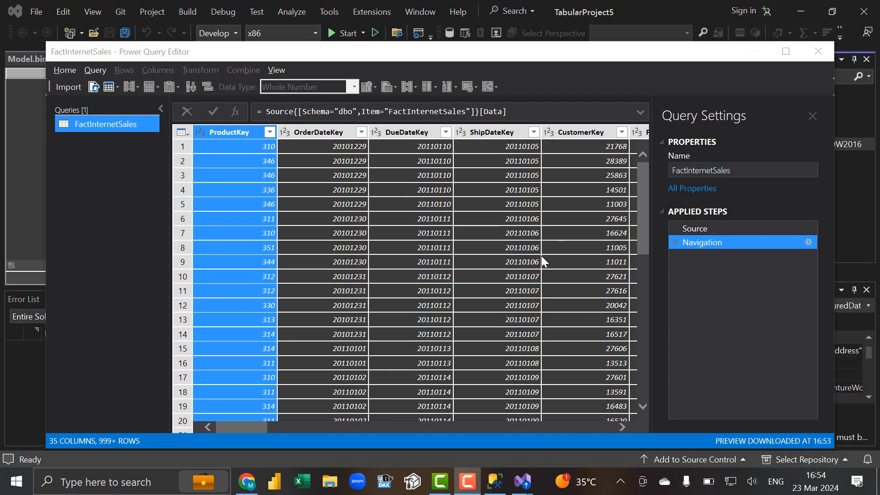
pyautogui.click(785, 51)
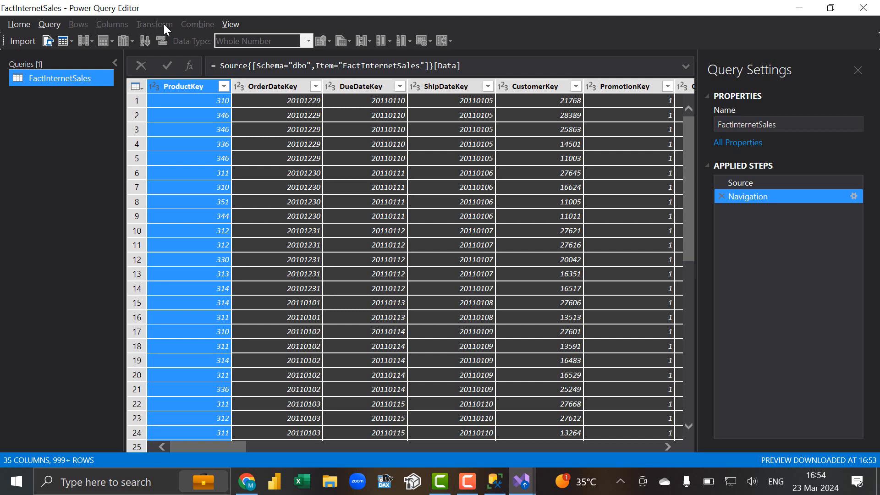
pyautogui.click(47, 25)
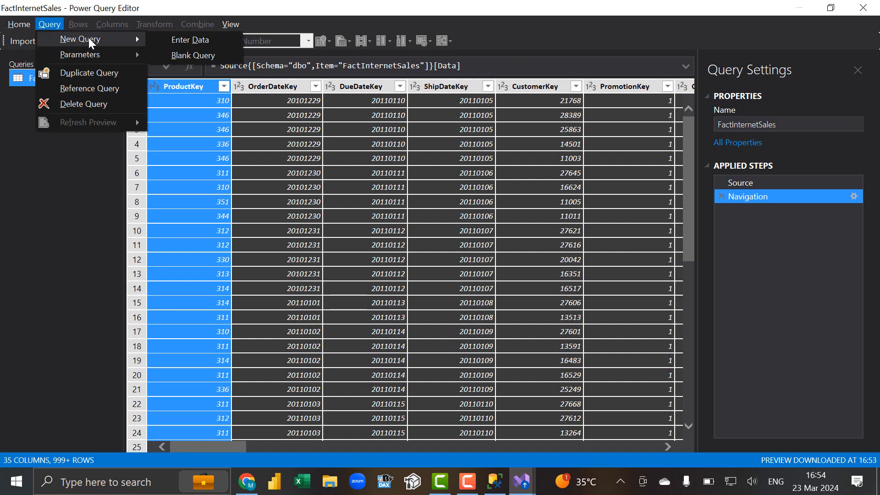
pyautogui.moveTo(101, 60)
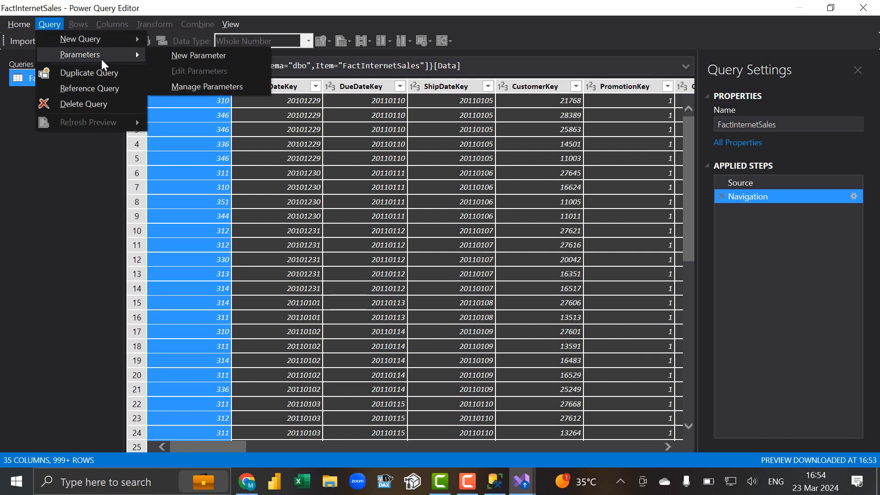
pyautogui.click(82, 25)
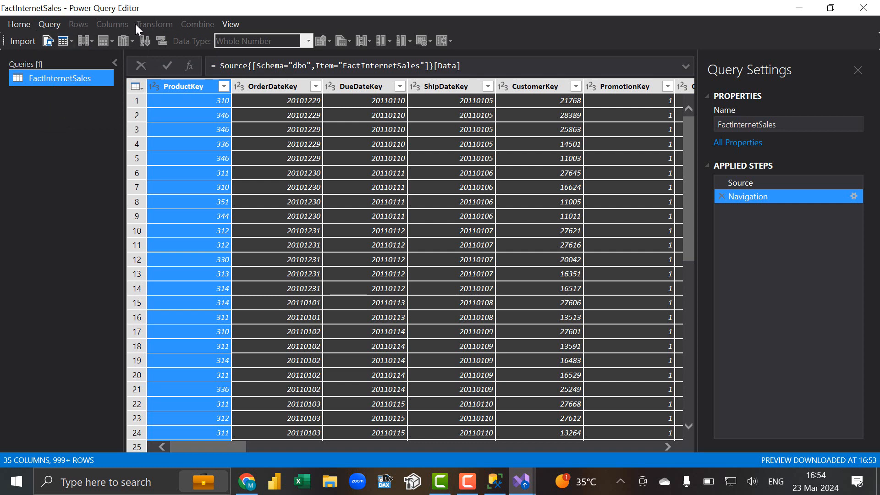
pyautogui.click(200, 118)
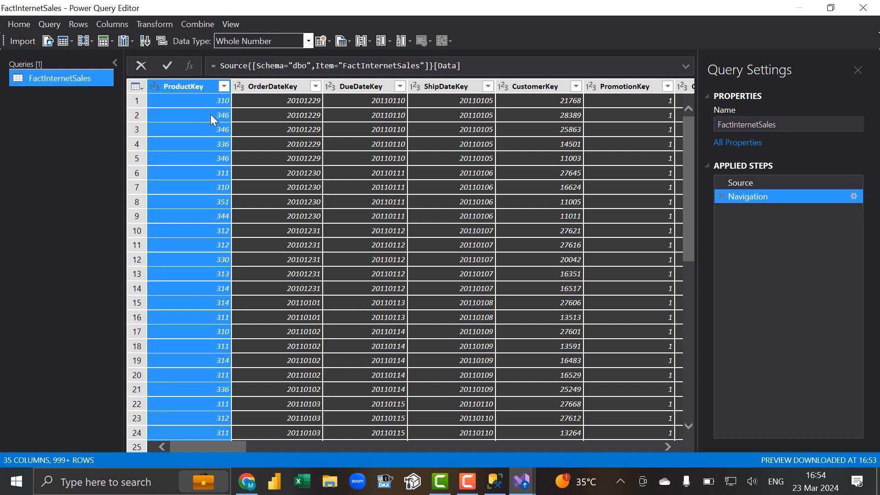
pyautogui.click(75, 23)
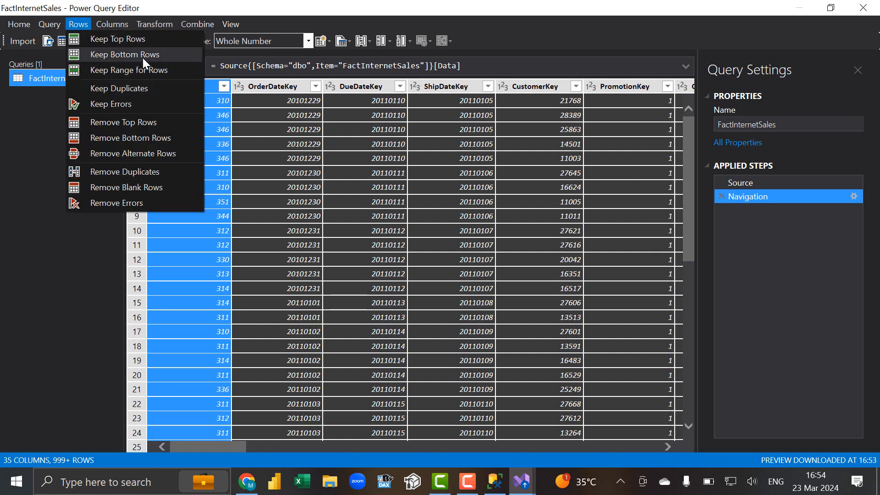
pyautogui.moveTo(119, 25)
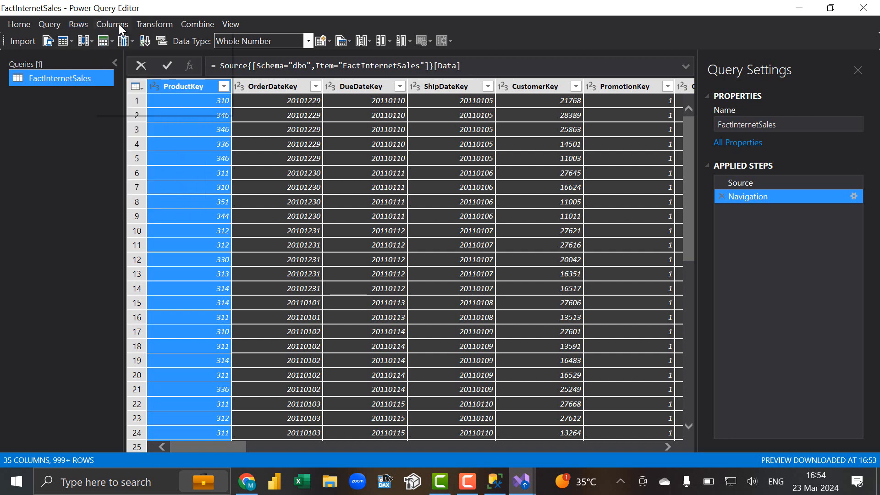
pyautogui.moveTo(145, 38)
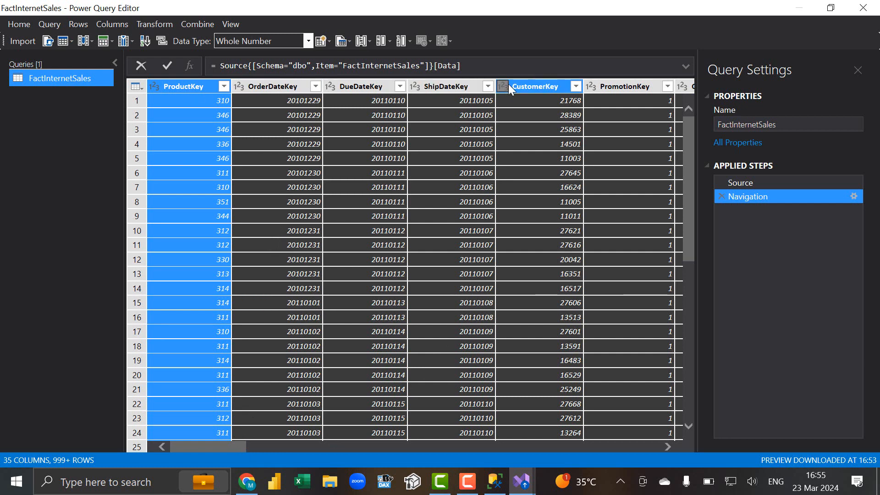
# Choose the columns to keep in FactInternetSales, starting with only ProductKey, OrderDateKey, DueDateKey, ShipDateKey, CustomerKey, OrderQuantity and UnitPrice.
pyautogui.click(123, 25)
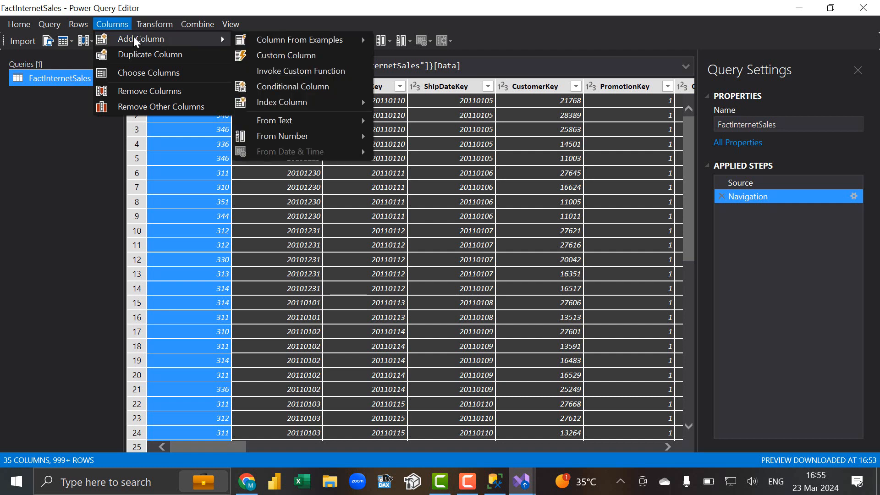
pyautogui.click(164, 72)
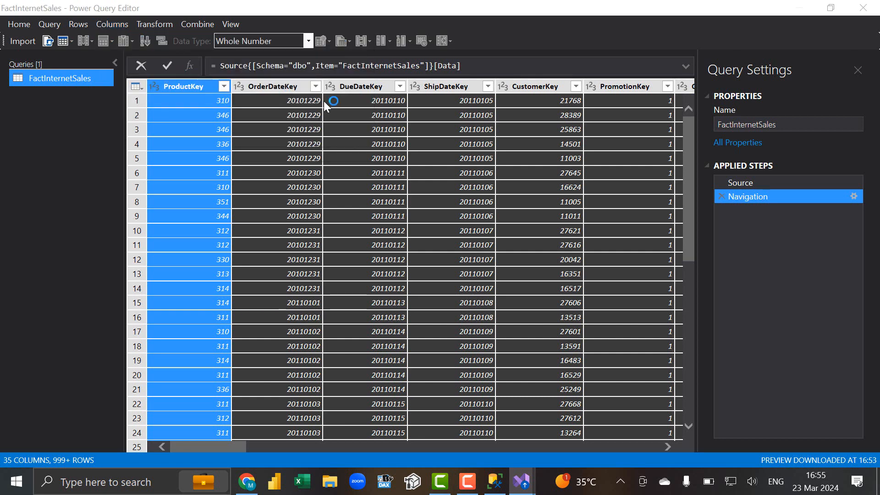
pyautogui.click(381, 111)
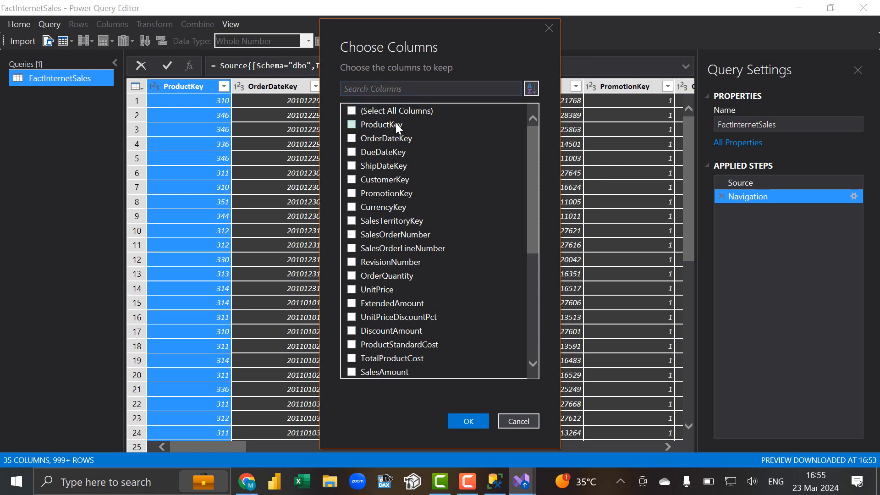
pyautogui.click(395, 124)
pyautogui.click(397, 136)
pyautogui.click(394, 151)
pyautogui.click(394, 168)
pyautogui.click(389, 179)
pyautogui.click(383, 278)
pyautogui.click(382, 287)
# Add SalesAmount, TaxAmt and Freight to the columns to keep and apply the column selection.
pyautogui.scroll(-2, 411, 303)
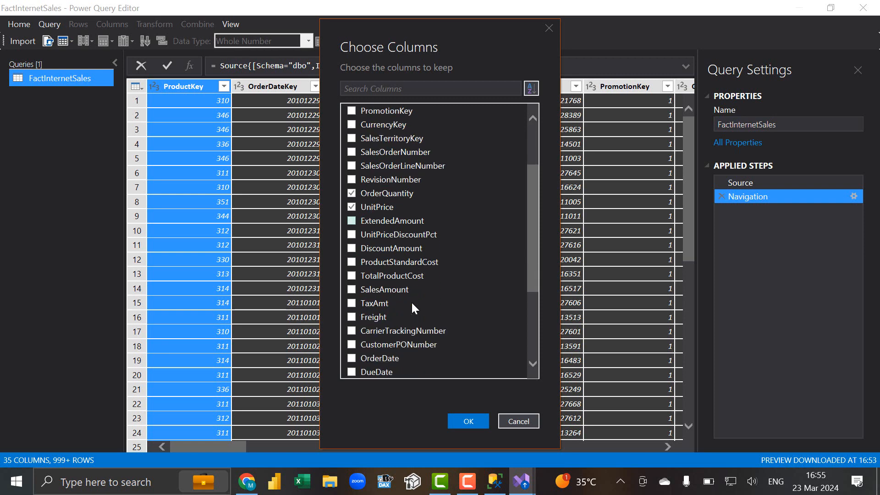
pyautogui.click(380, 290)
pyautogui.click(378, 303)
pyautogui.click(375, 315)
pyautogui.scroll(-2, 403, 306)
pyautogui.scroll(-2, 403, 306)
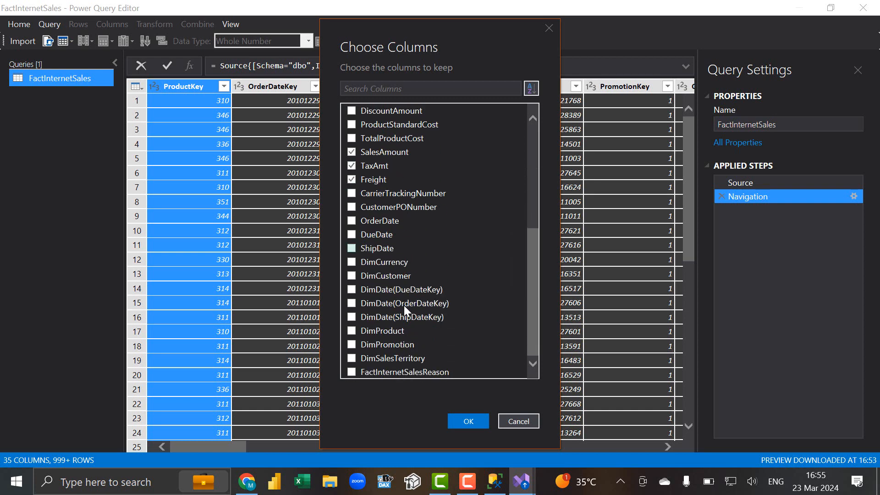
pyautogui.click(477, 420)
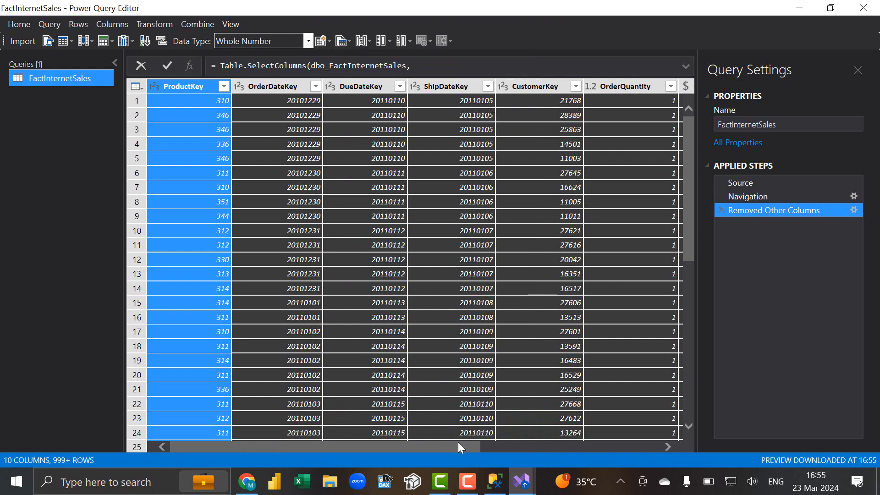
# Review the kept FactInternetSales columns in the Removed Other Columns step's column selection and close it without making changes.
pyautogui.moveTo(458, 443); pyautogui.dragTo(654, 464)
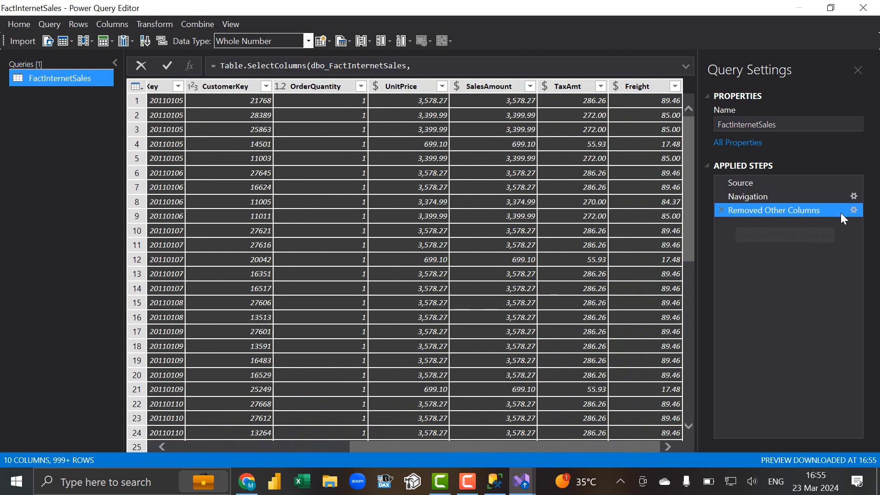
pyautogui.click(852, 209)
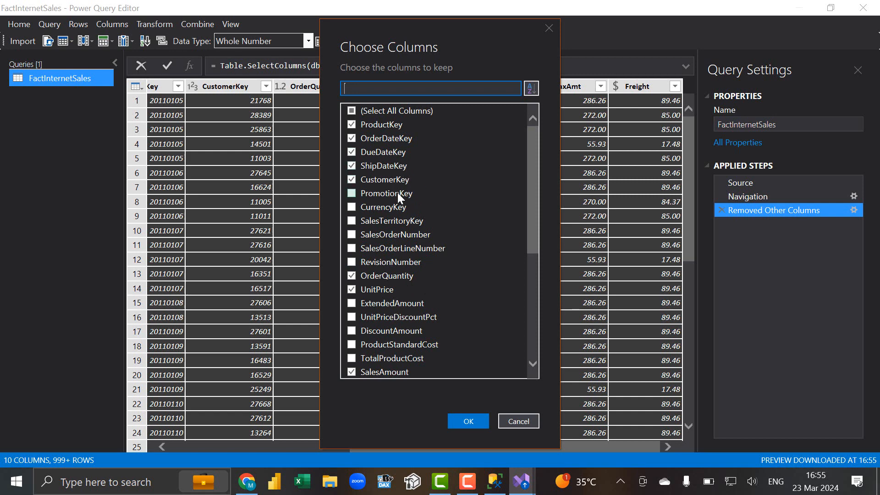
pyautogui.scroll(-2, 398, 196)
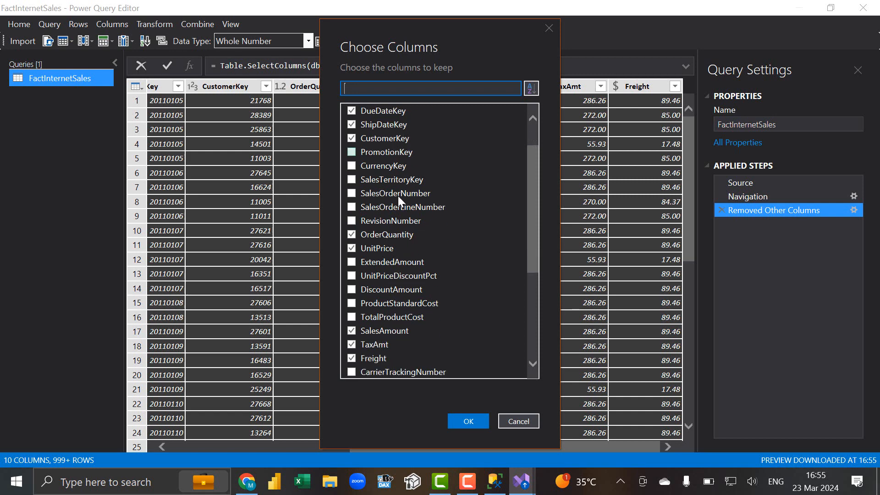
pyautogui.scroll(-3, 398, 196)
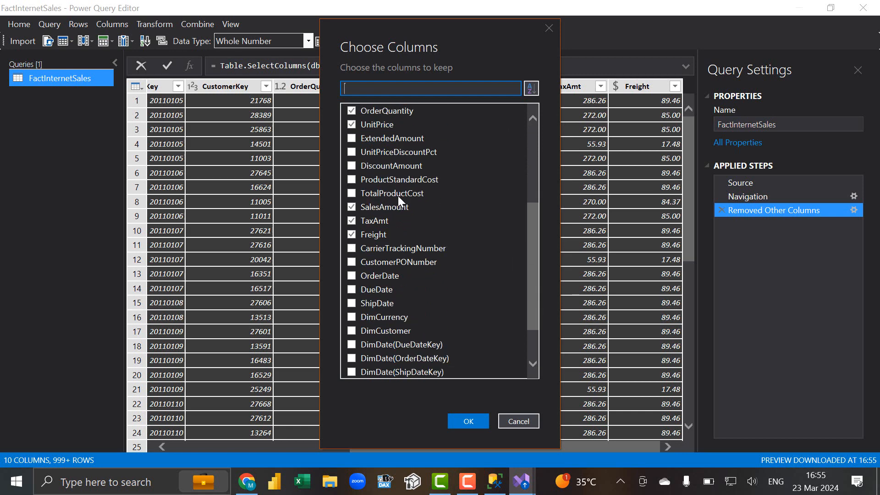
pyautogui.scroll(-1, 397, 196)
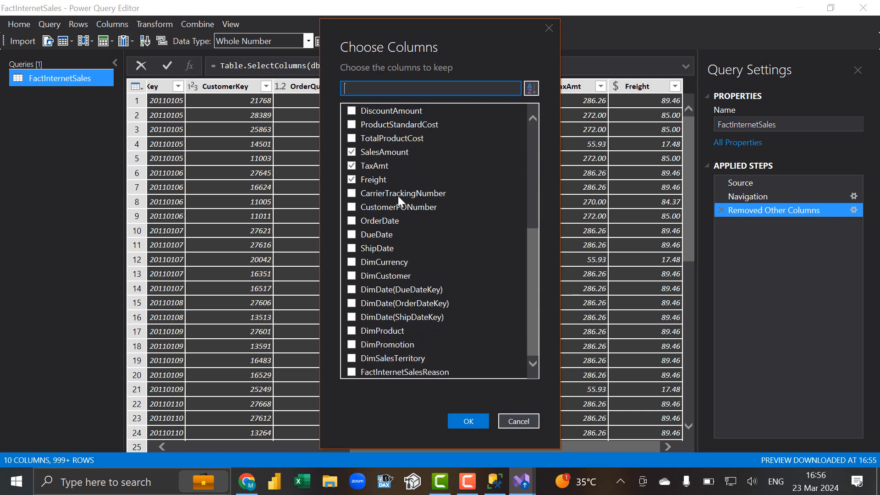
pyautogui.scroll(6, 397, 196)
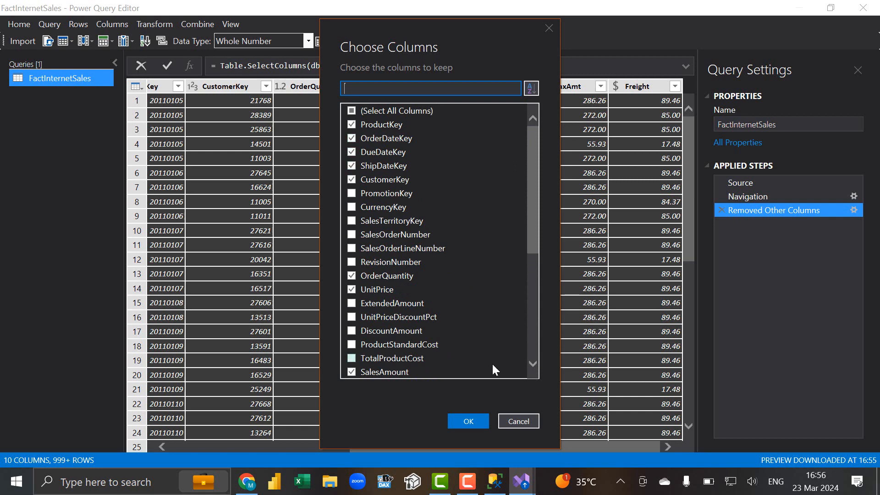
pyautogui.click(519, 420)
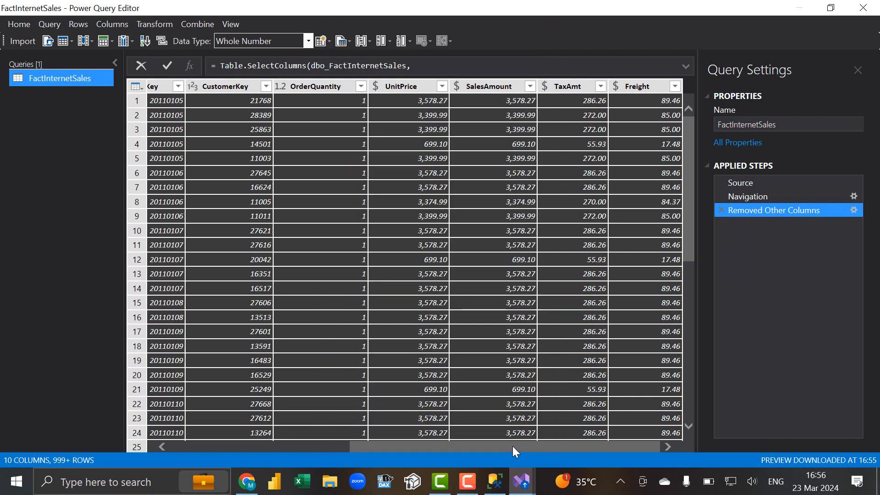
# Select the OrderQuantity and UnitPrice columns and start adding a custom column.
pyautogui.click(478, 87)
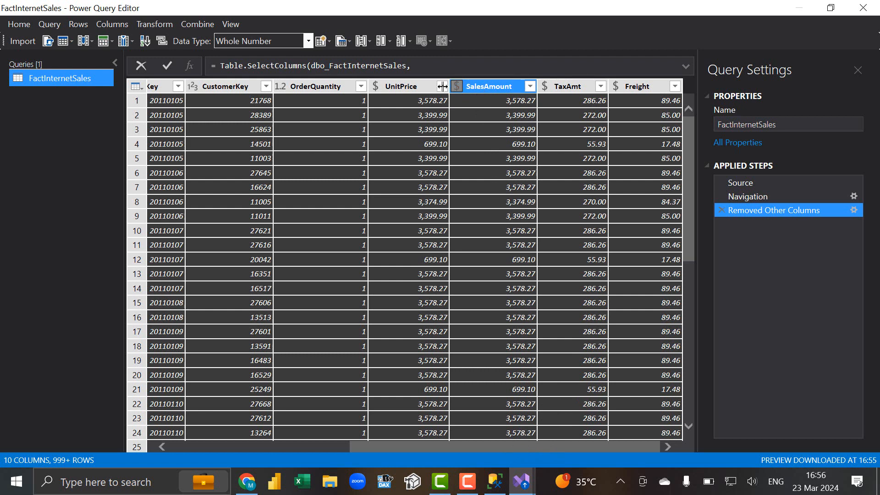
pyautogui.click(328, 90)
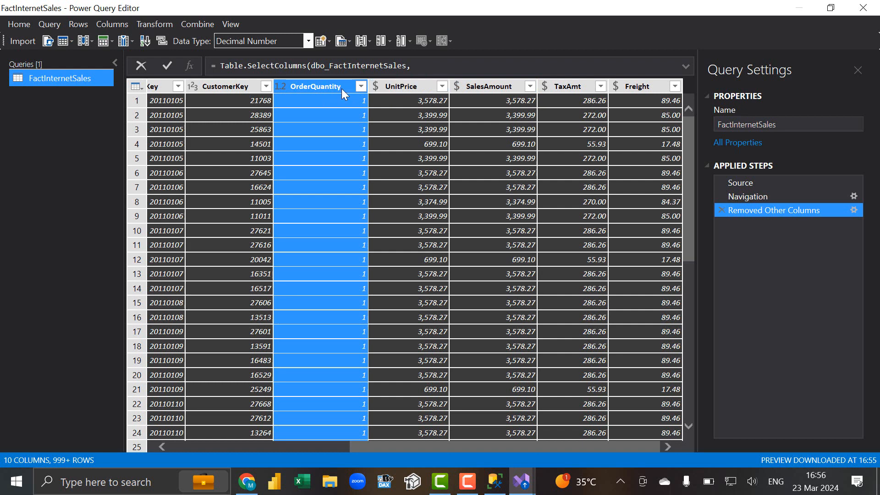
pyautogui.keyDown('ctrl'); pyautogui.click(409, 86); pyautogui.keyUp('ctrl')
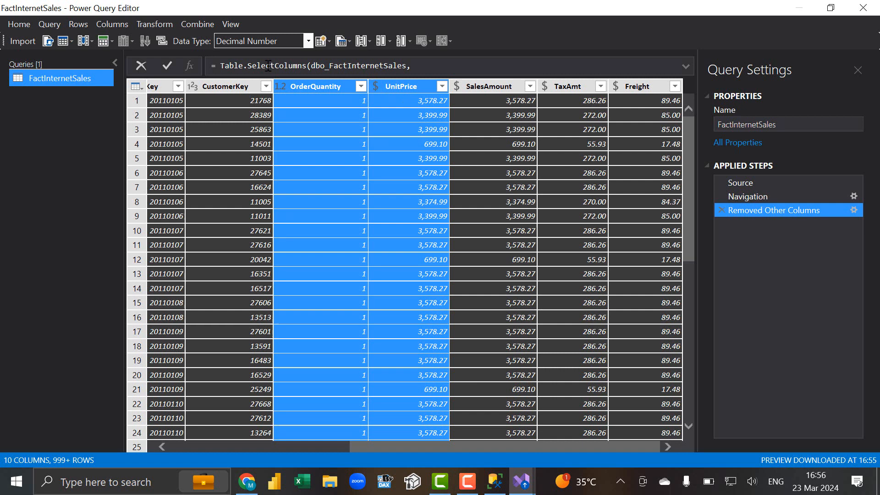
pyautogui.click(111, 24)
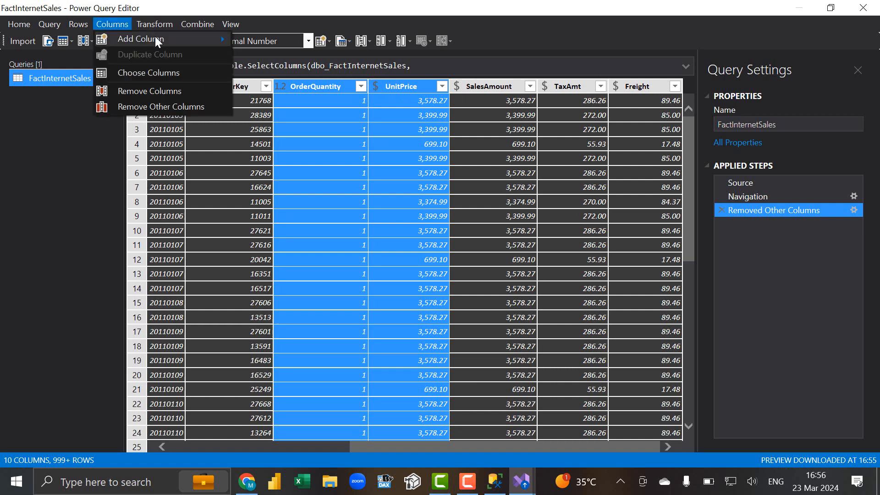
pyautogui.moveTo(170, 38)
pyautogui.click(301, 56)
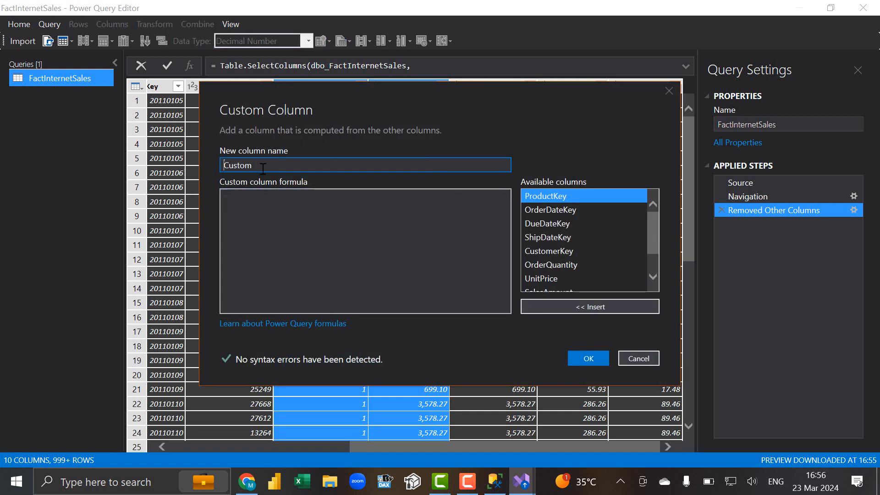
pyautogui.click(271, 196)
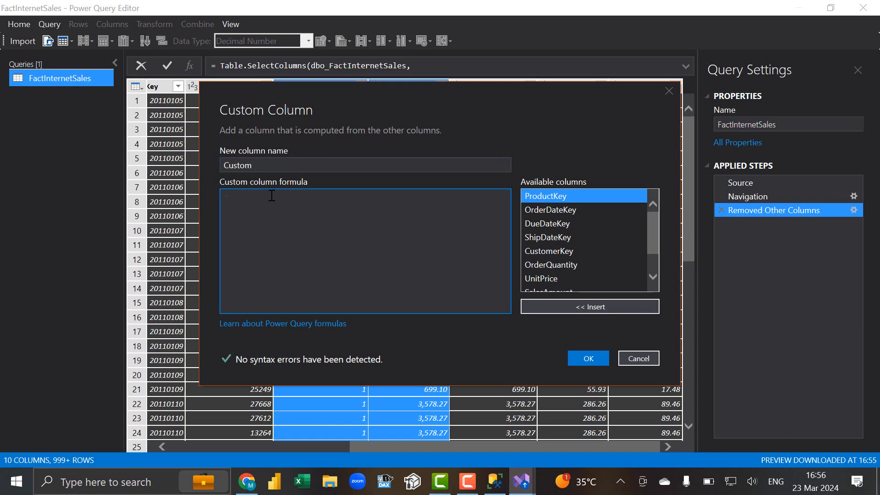
pyautogui.write('Order')
pyautogui.press('BackSpace')
pyautogui.press('BackSpace')
pyautogui.press('BackSpace')
pyautogui.press('BackSpace')
pyautogui.press('BackSpace')
# Build the custom column formula [OrderQuantity] * [UnitPrice] from the available columns.
pyautogui.doubleClick(559, 264)
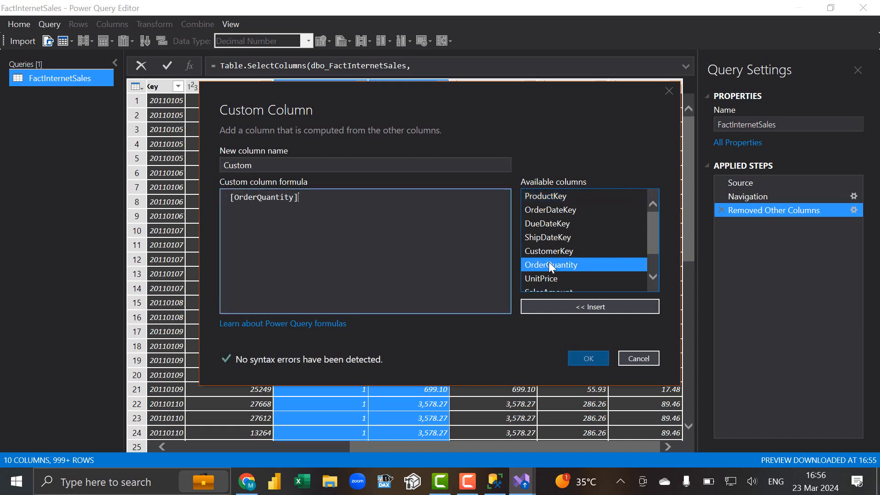
pyautogui.write('*')
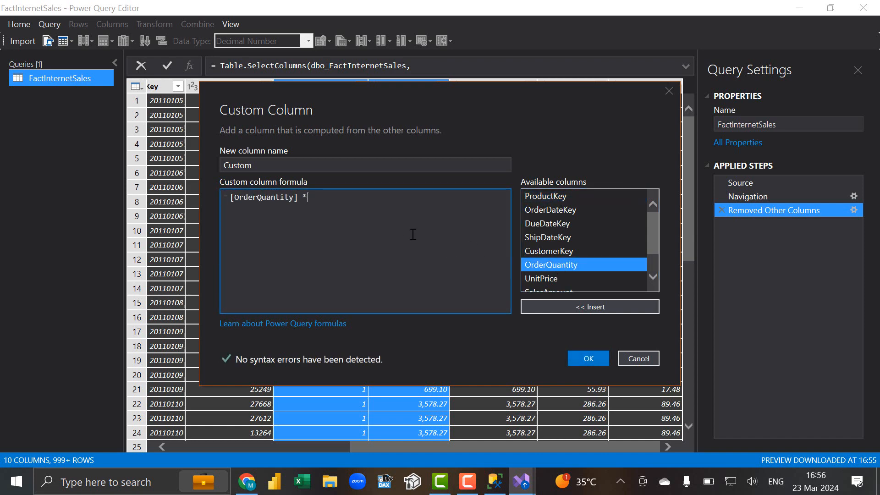
pyautogui.click(587, 278)
pyautogui.click(576, 306)
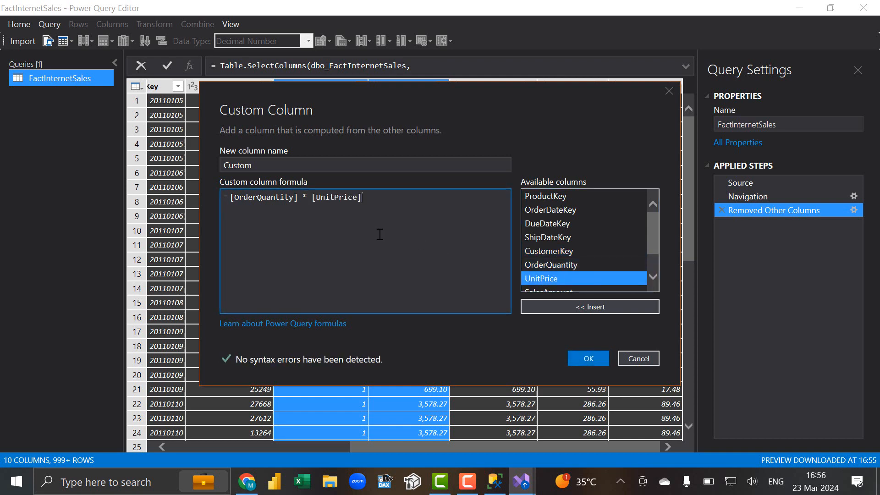
# Name the new column Product Amount and add it to the FactInternetSales query.
pyautogui.click(287, 167)
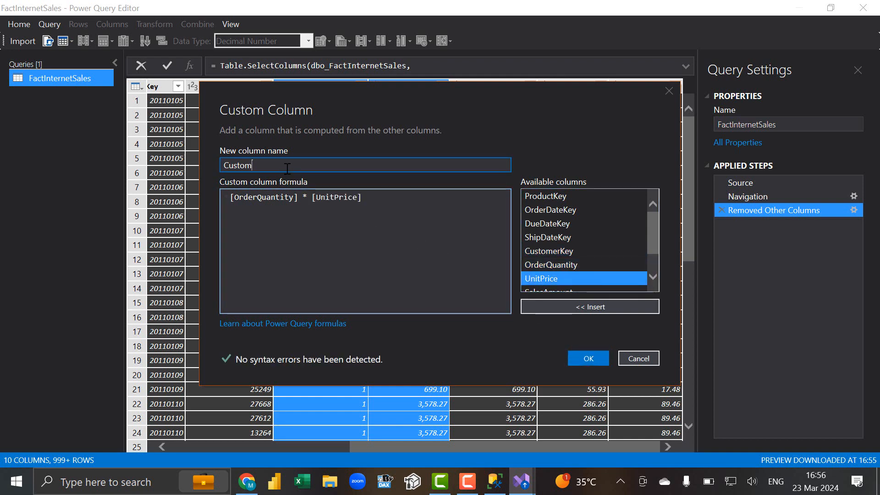
pyautogui.hotkey('ctrl', 'a')
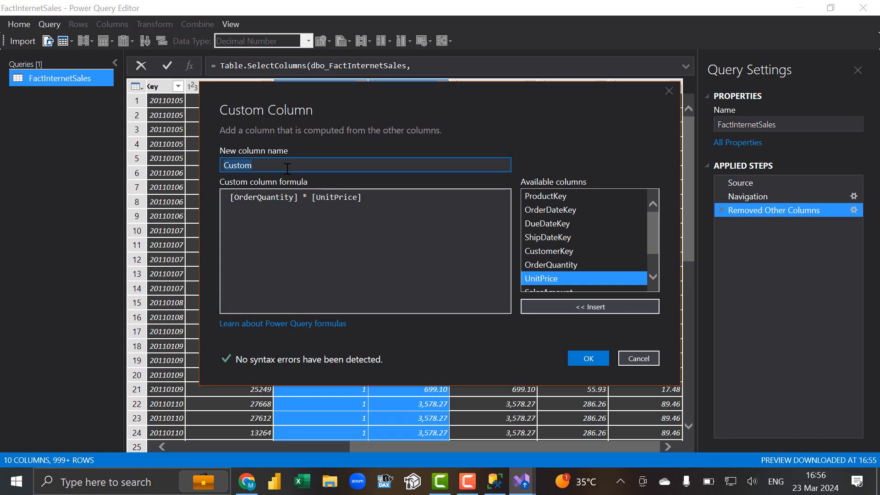
pyautogui.write('Product Amo')
pyautogui.press('BackSpace')
pyautogui.write('o')
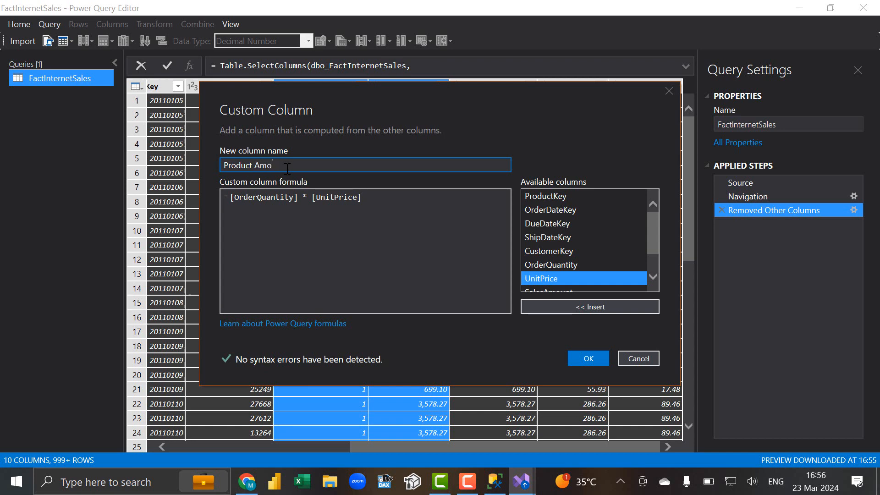
pyautogui.write('unt')
pyautogui.click(591, 358)
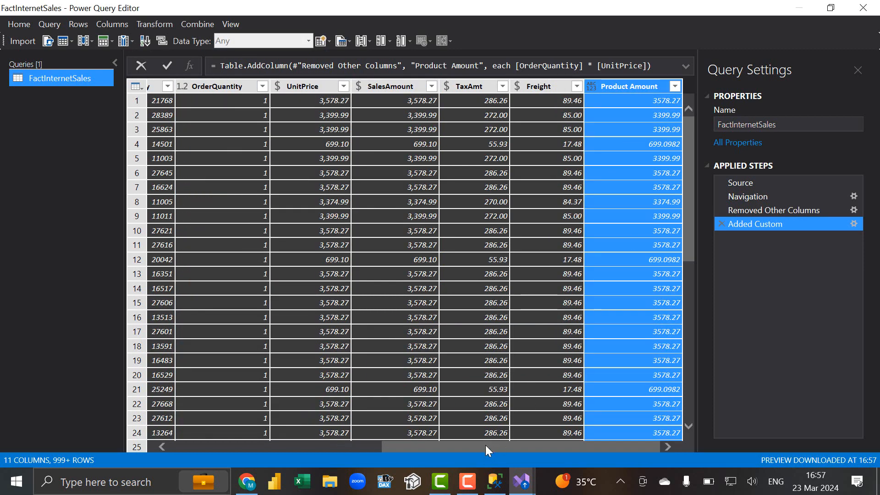
# Start adding a second custom column to the FactInternetSales query.
pyautogui.moveTo(485, 444); pyautogui.dragTo(255, 431)
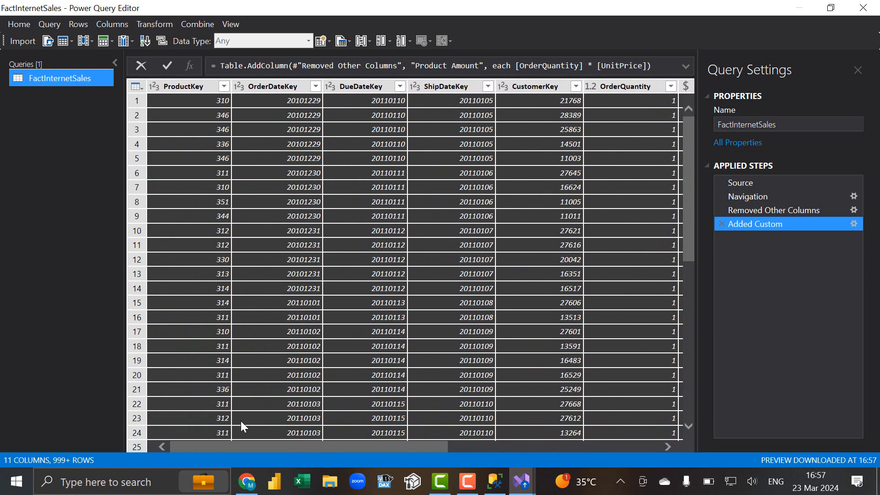
pyautogui.click(112, 24)
pyautogui.moveTo(138, 39)
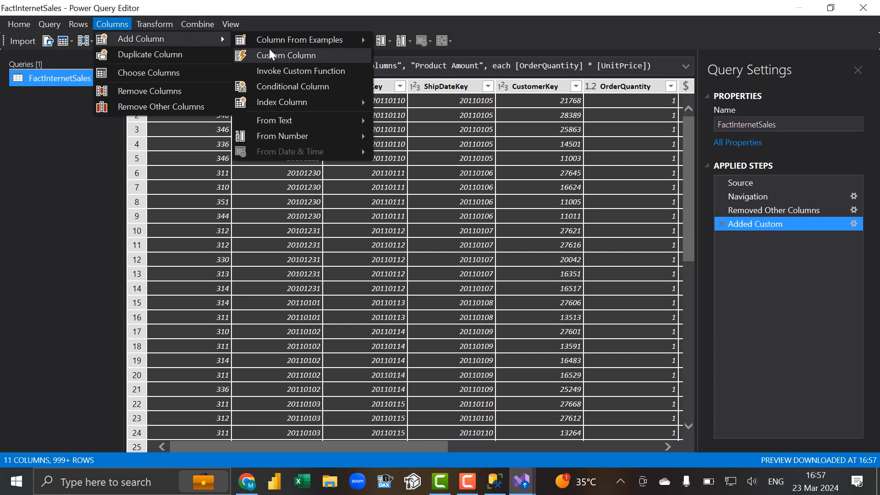
pyautogui.click(284, 55)
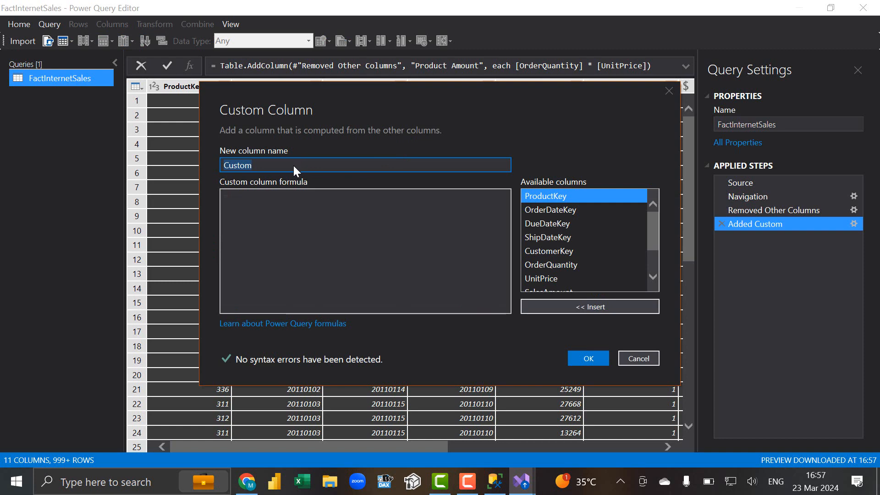
pyautogui.write('Ra')
pyautogui.press('BackSpace')
pyautogui.press('BackSpace')
# Name the new column Custom Text, set its formula to "anOnYmOuSs" and add it to the query.
pyautogui.write('Cu')
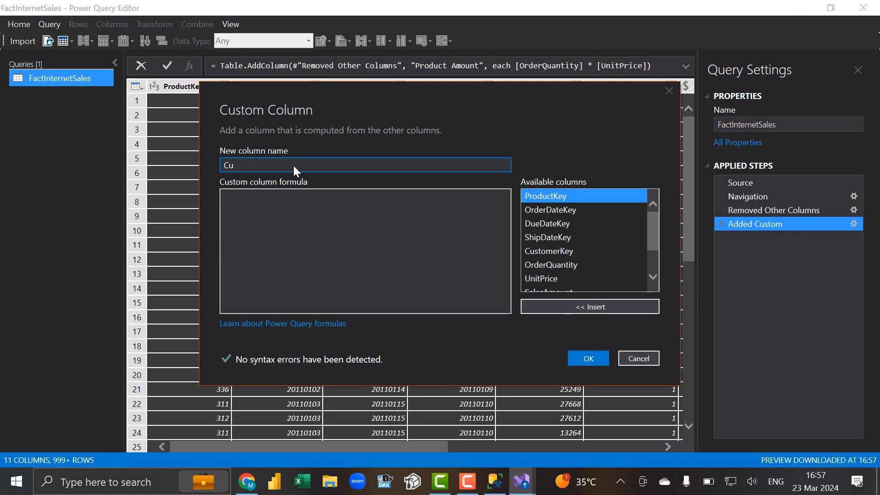
pyautogui.write('stom Text')
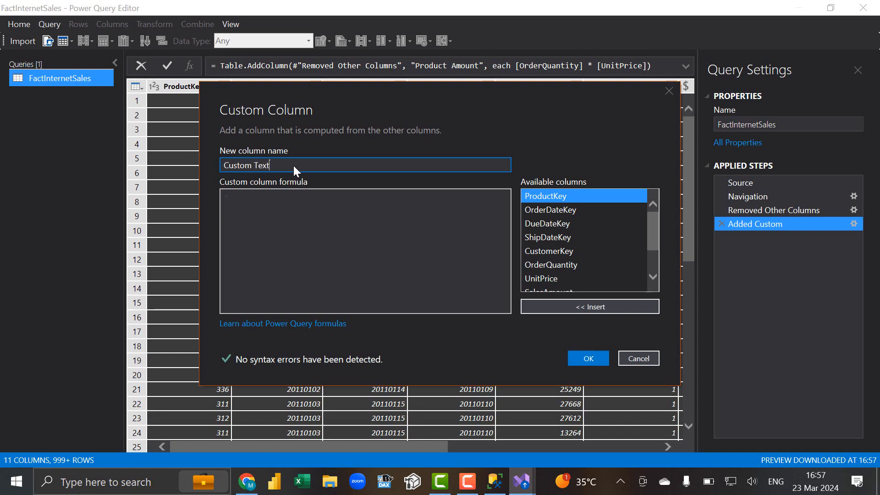
pyautogui.click(349, 198)
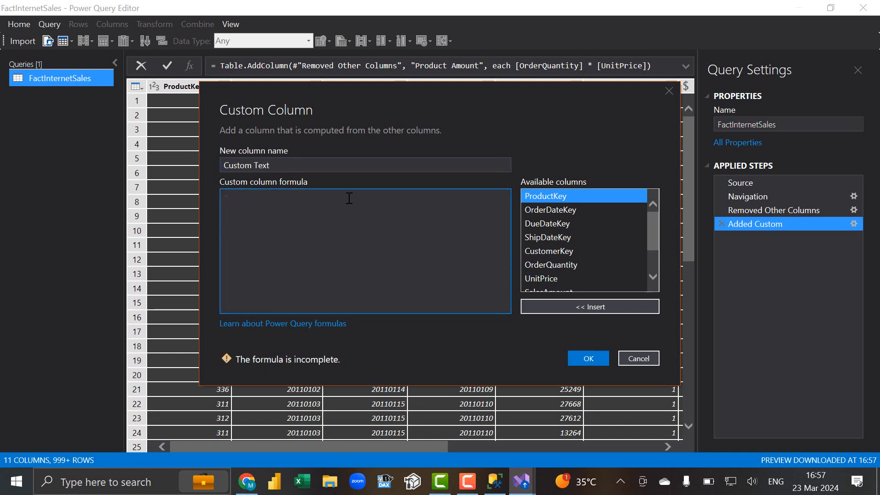
pyautogui.write('"')
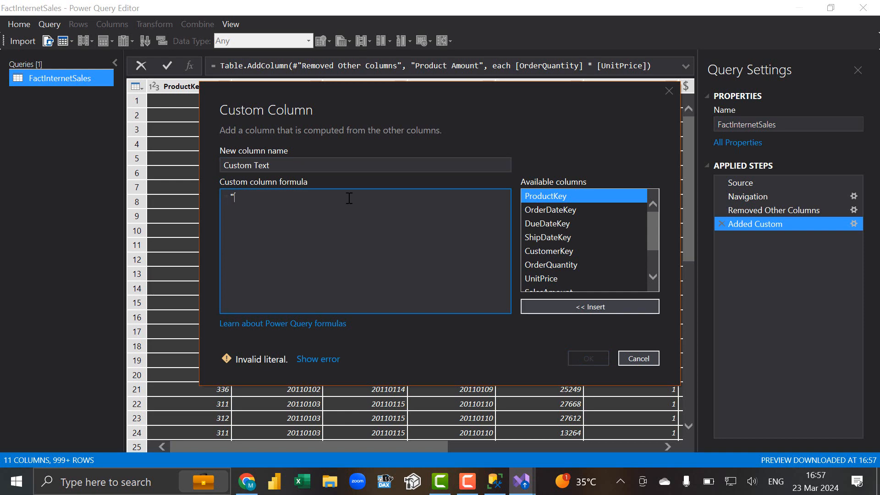
pyautogui.write('anOn')
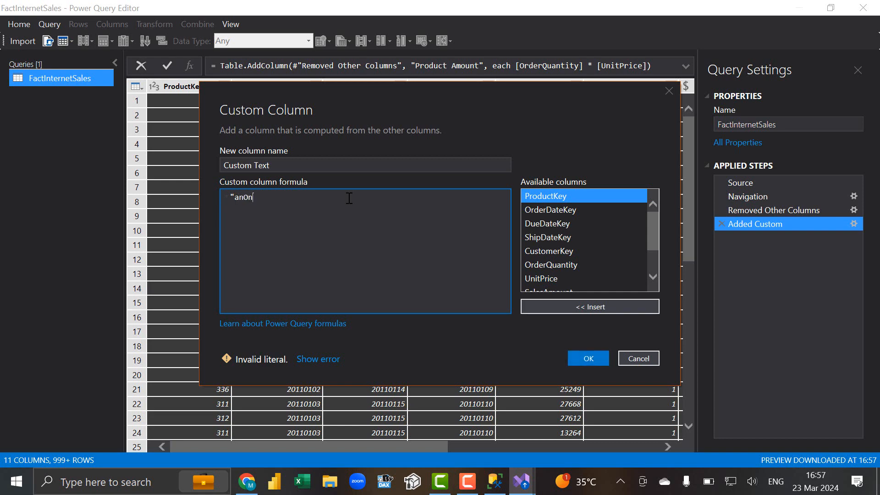
pyautogui.write('YmOuSs')
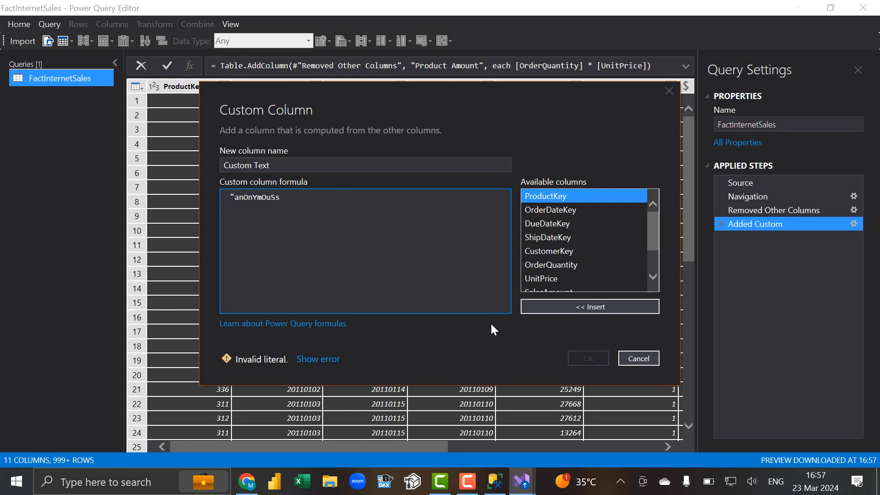
pyautogui.write('"')
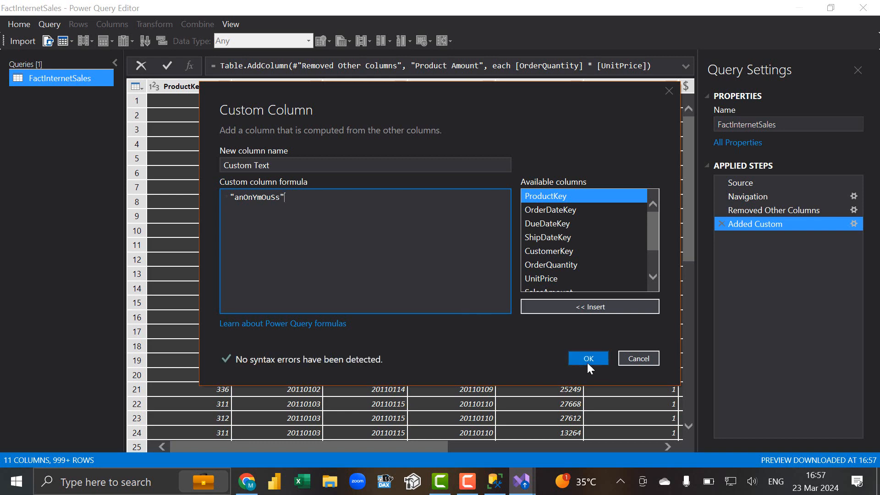
pyautogui.click(588, 362)
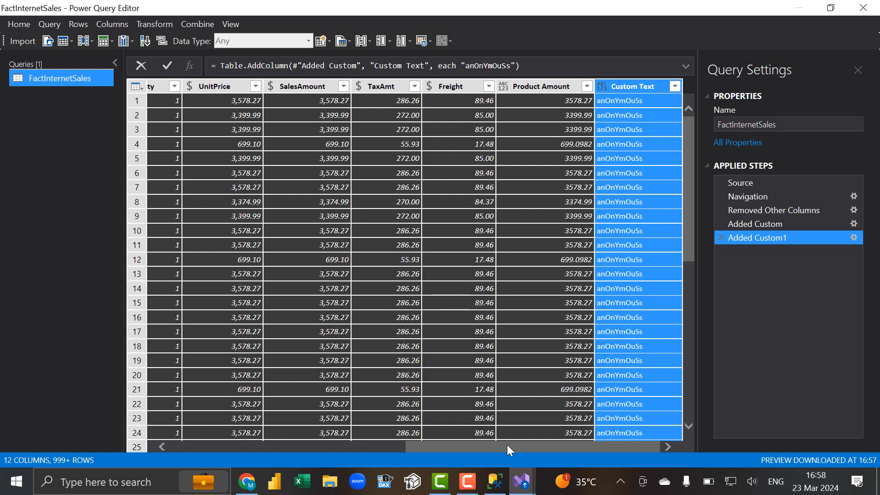
# Transform the text in the Custom Text column to UPPERCASE.
pyautogui.rightClick(639, 91)
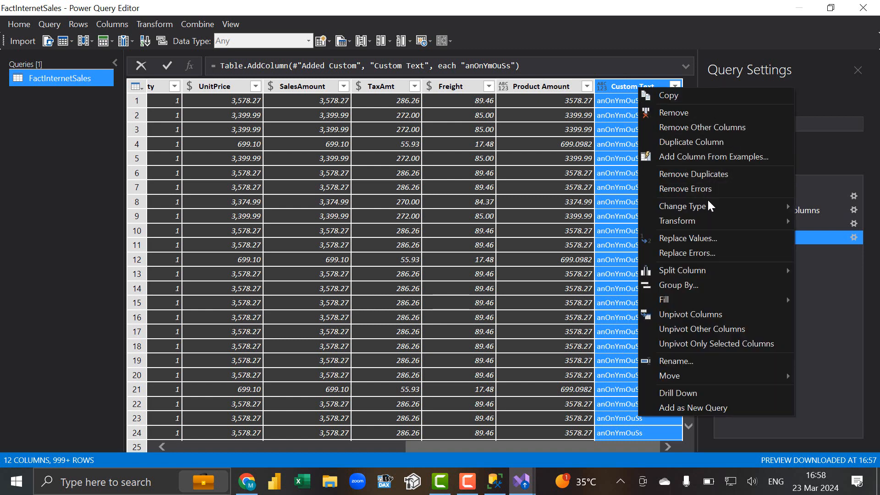
pyautogui.moveTo(711, 219)
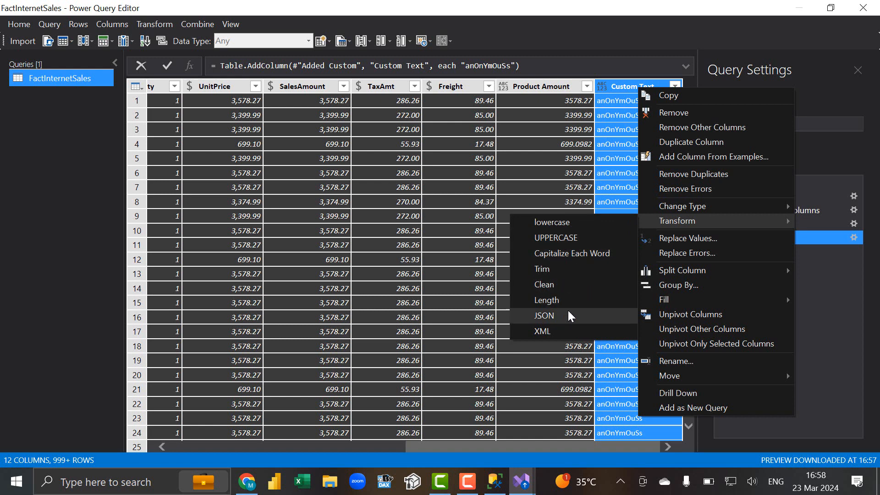
pyautogui.click(576, 238)
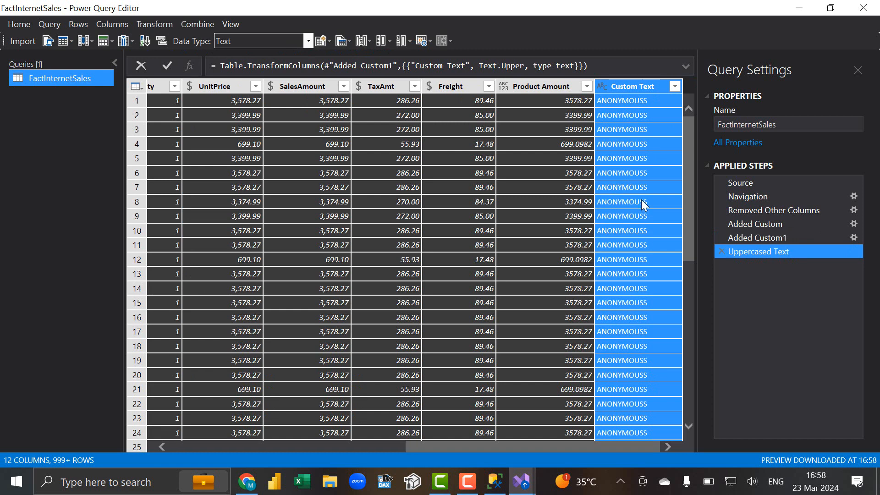
# Transform the text in the Custom Text column to Capitalize Each Word.
pyautogui.rightClick(645, 86)
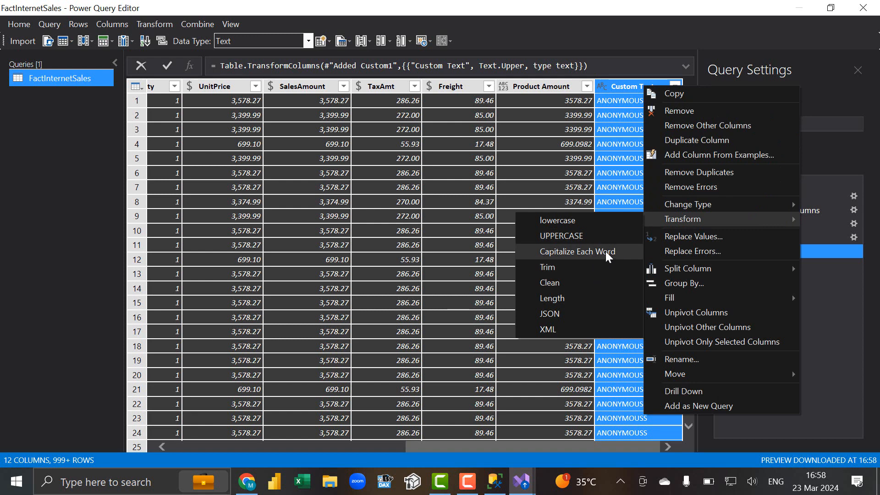
pyautogui.click(606, 251)
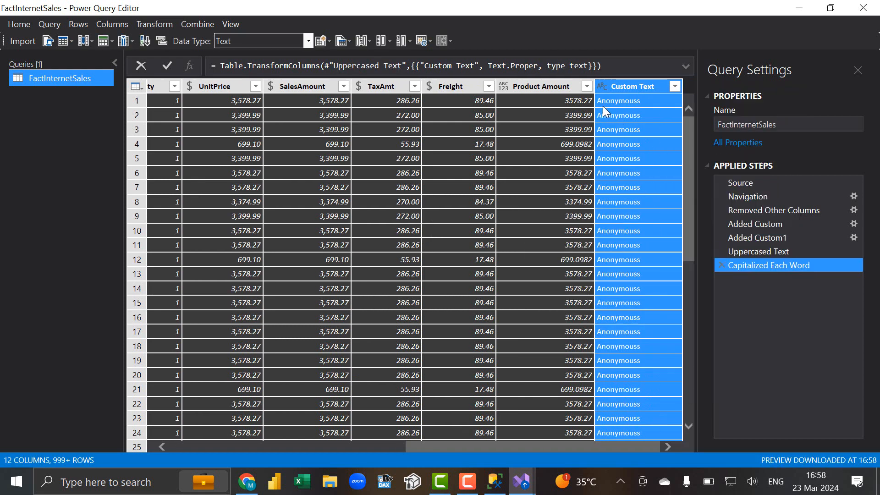
pyautogui.click(544, 87)
pyautogui.keyDown('ctrl'); pyautogui.click(462, 87); pyautogui.keyUp('ctrl')
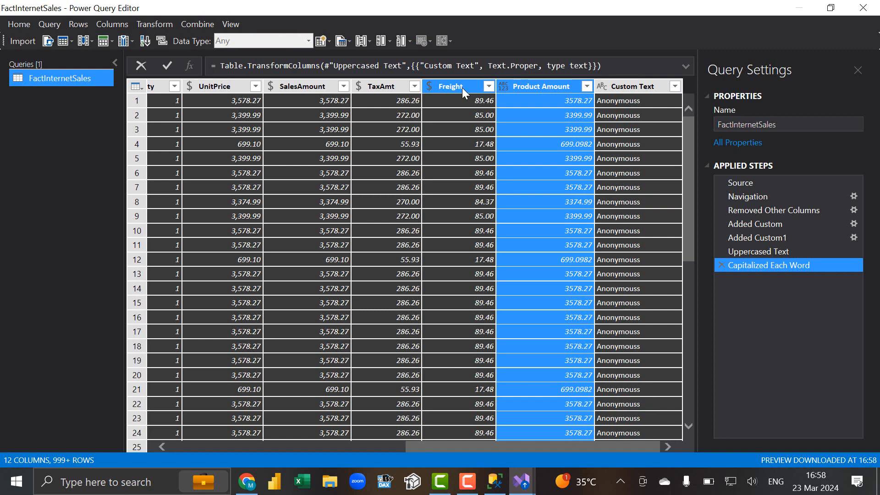
pyautogui.click(540, 85)
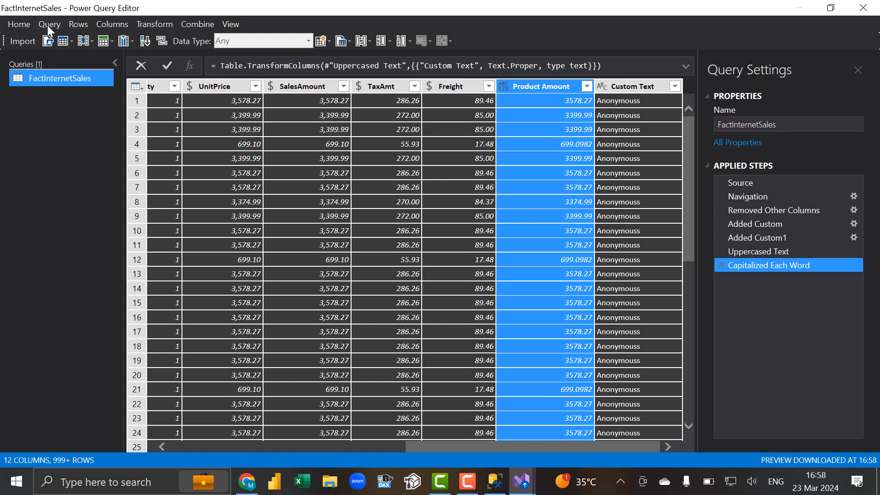
pyautogui.click(104, 26)
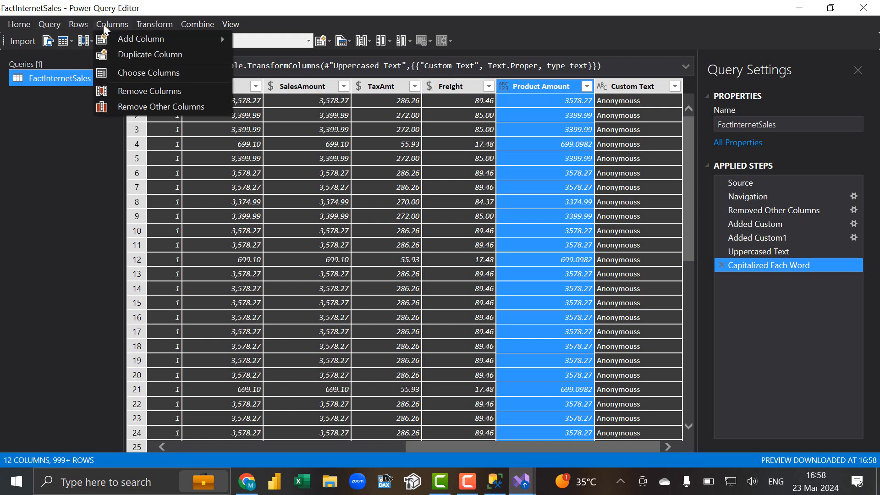
pyautogui.click(104, 25)
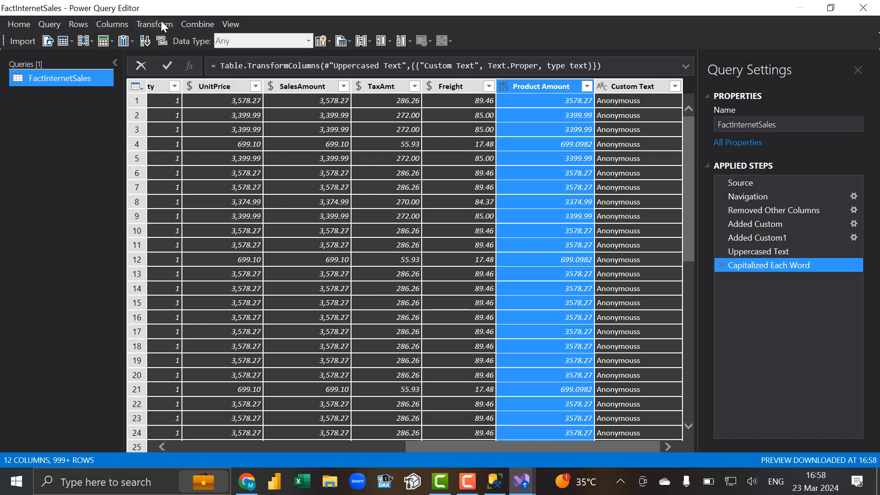
pyautogui.click(18, 24)
pyautogui.click(18, 23)
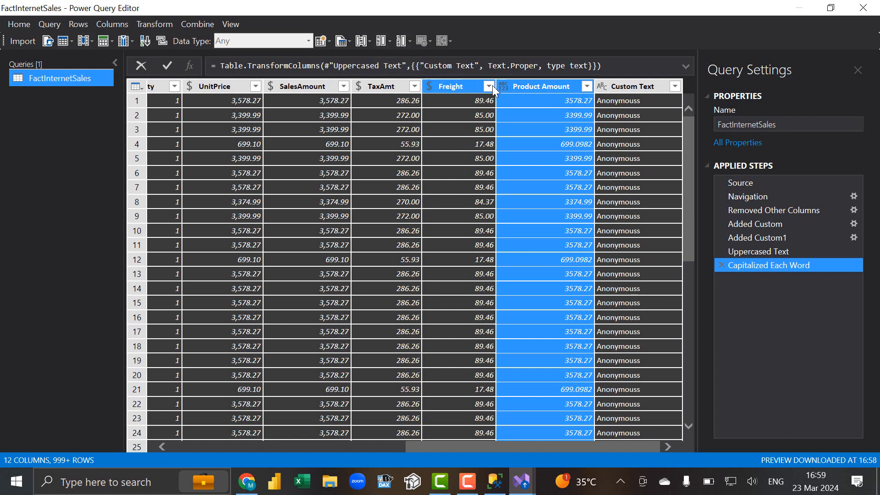
# Add a custom column to the FactInternetSales query with the formula [Product Amount] / [Freight], keeping the default name Custom.
pyautogui.click(110, 21)
pyautogui.moveTo(133, 37)
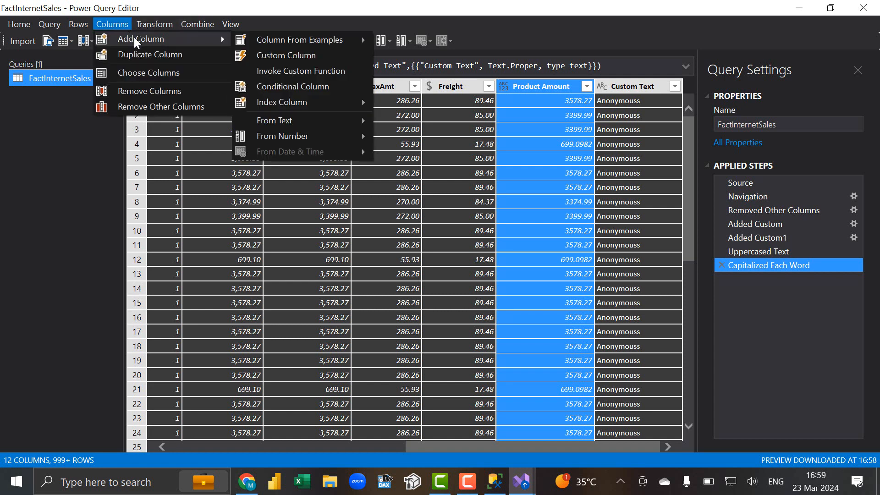
pyautogui.click(289, 59)
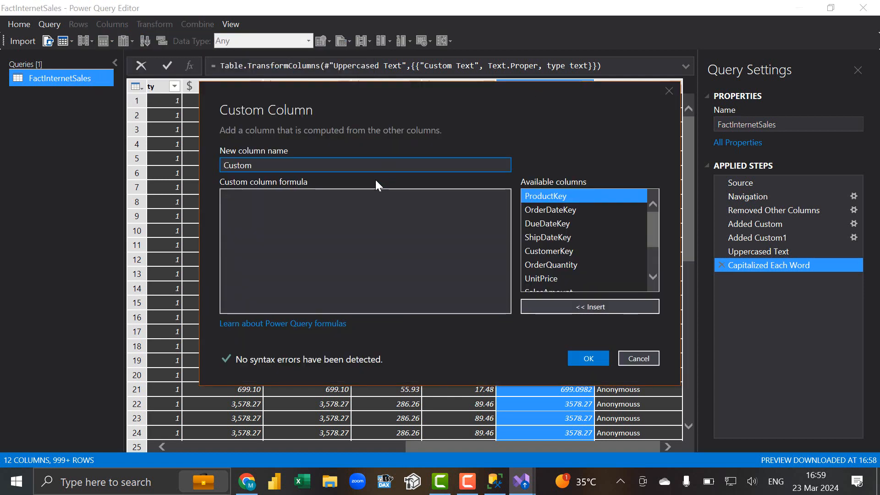
pyautogui.click(341, 195)
pyautogui.scroll(-3, 592, 235)
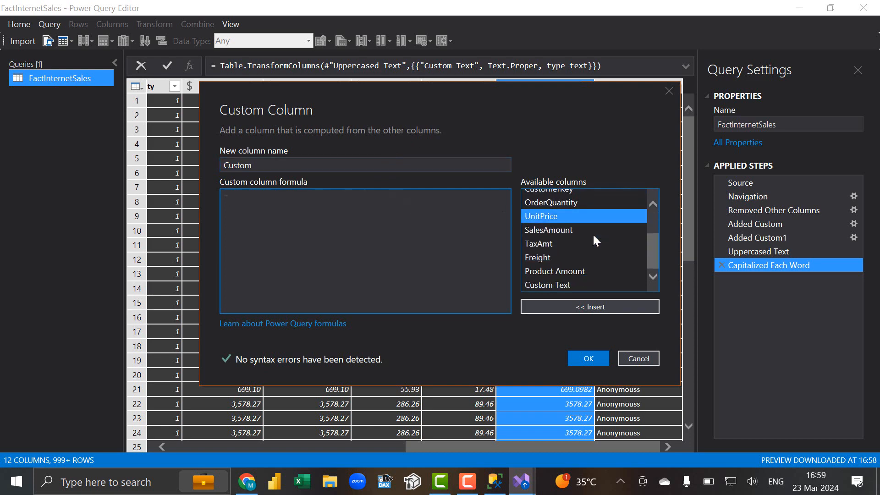
pyautogui.doubleClick(590, 271)
pyautogui.write('/')
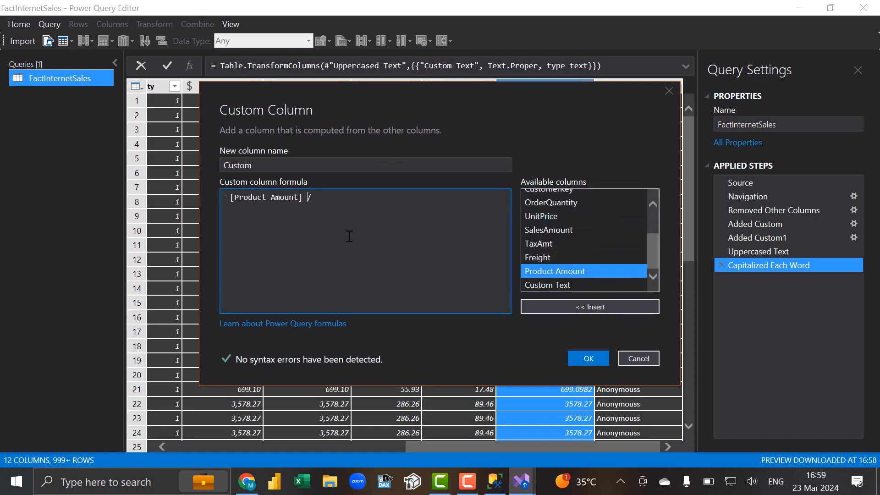
pyautogui.doubleClick(565, 258)
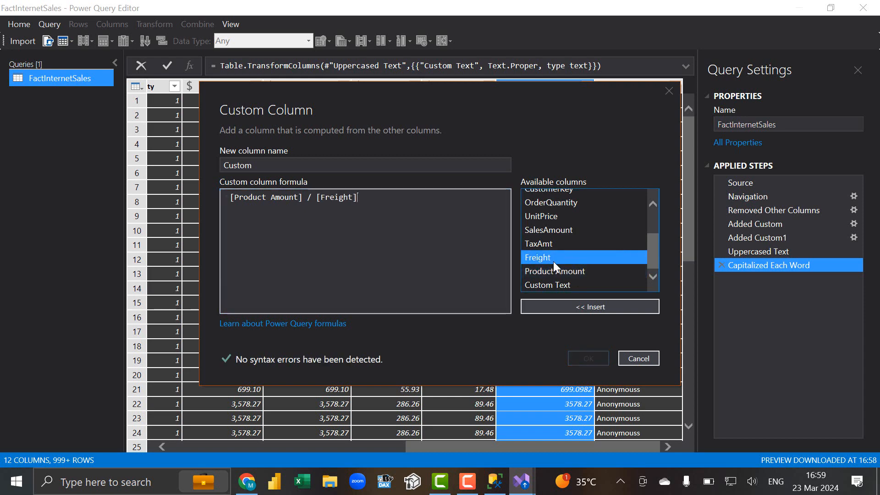
pyautogui.click(588, 357)
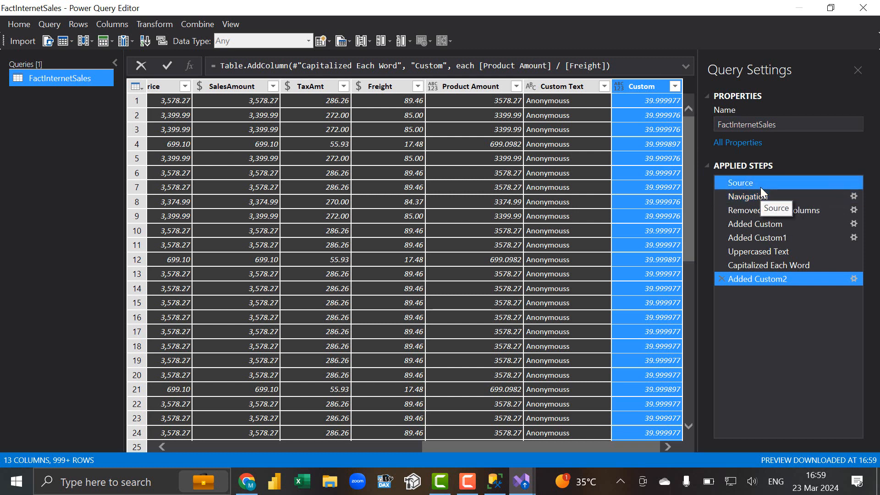
# Check whether a native query is available for the Added Custom1 and Uppercased Text applied steps.
pyautogui.click(751, 237)
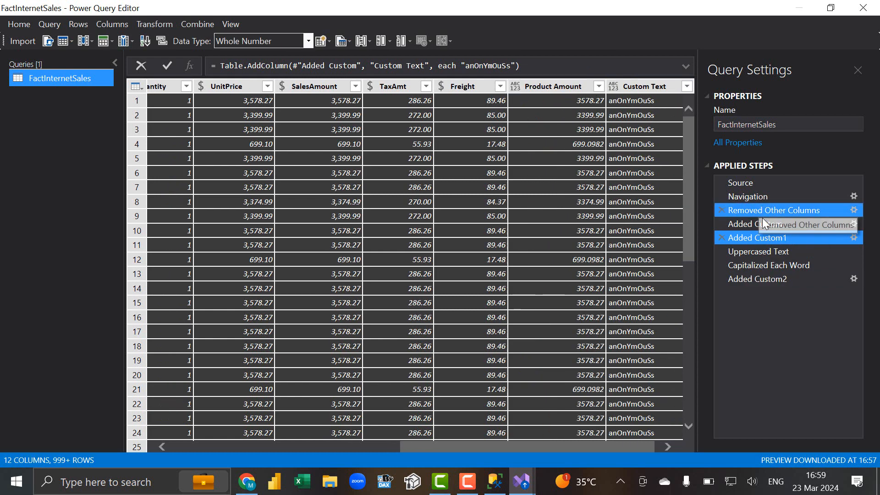
pyautogui.rightClick(766, 237)
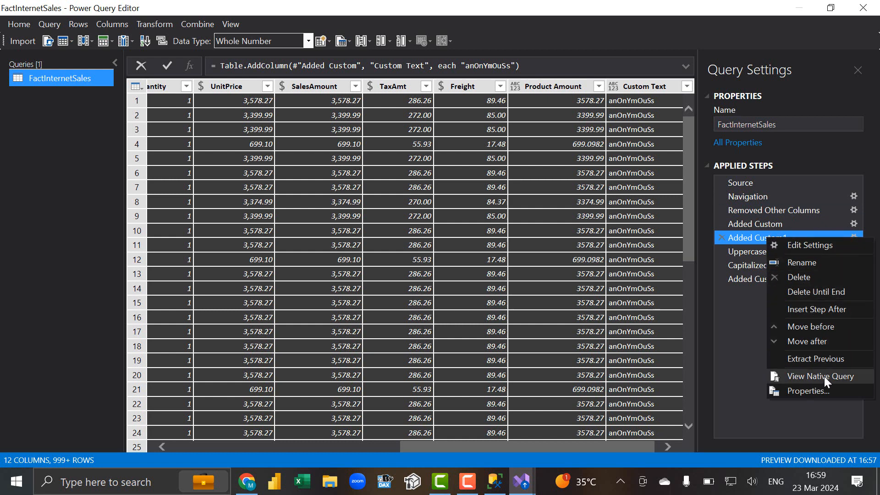
pyautogui.click(739, 343)
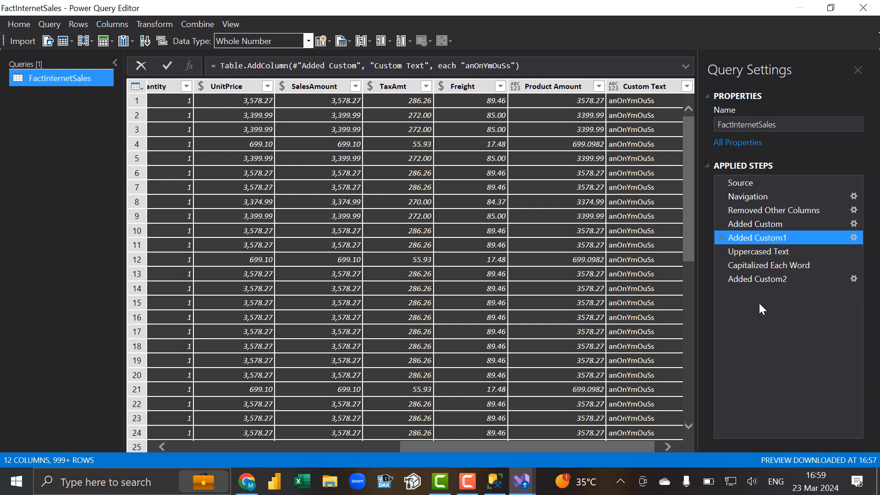
pyautogui.keyDown('ctrl'); pyautogui.click(765, 252); pyautogui.keyUp('ctrl')
pyautogui.rightClick(764, 250)
pyautogui.click(758, 251)
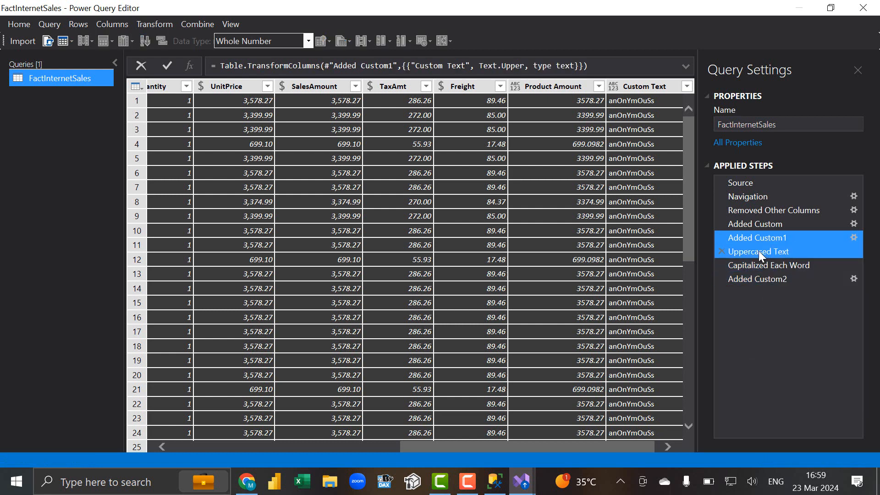
pyautogui.rightClick(758, 251)
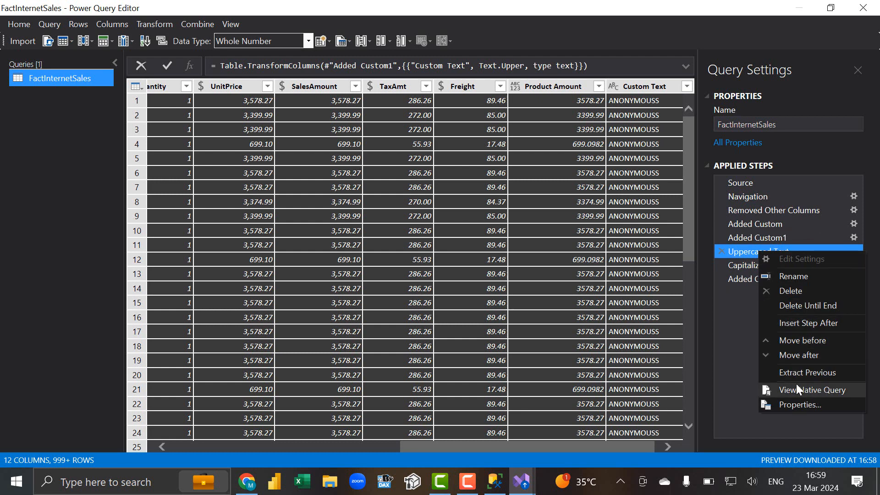
pyautogui.click(747, 355)
# Check whether a native query is available for the Capitalized Each Word applied step.
pyautogui.keyDown('ctrl'); pyautogui.click(764, 266); pyautogui.keyUp('ctrl')
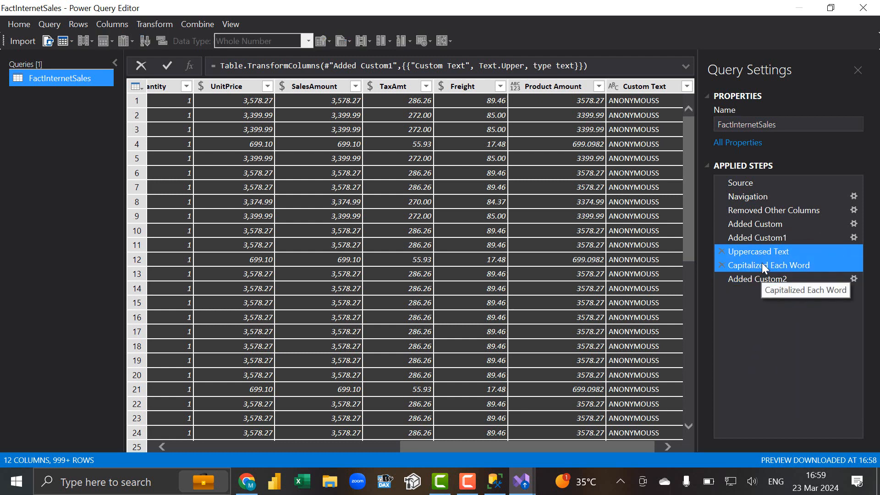
pyautogui.click(763, 266)
pyautogui.rightClick(763, 266)
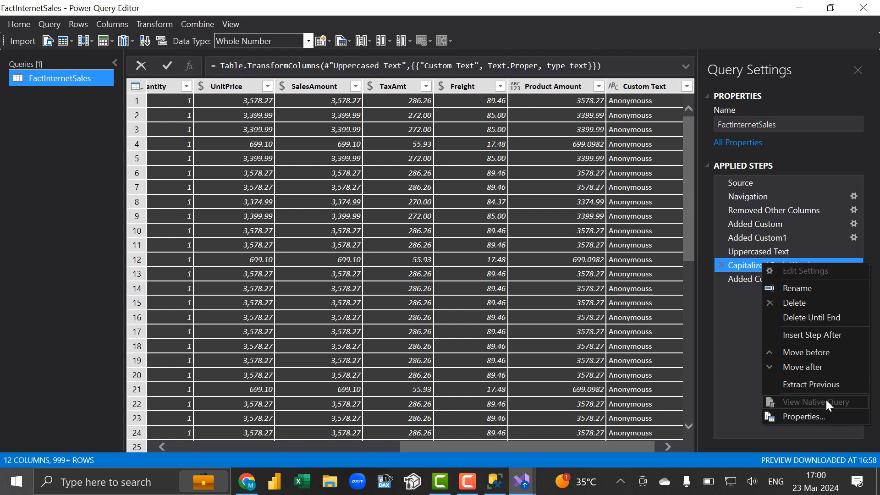
pyautogui.click(740, 354)
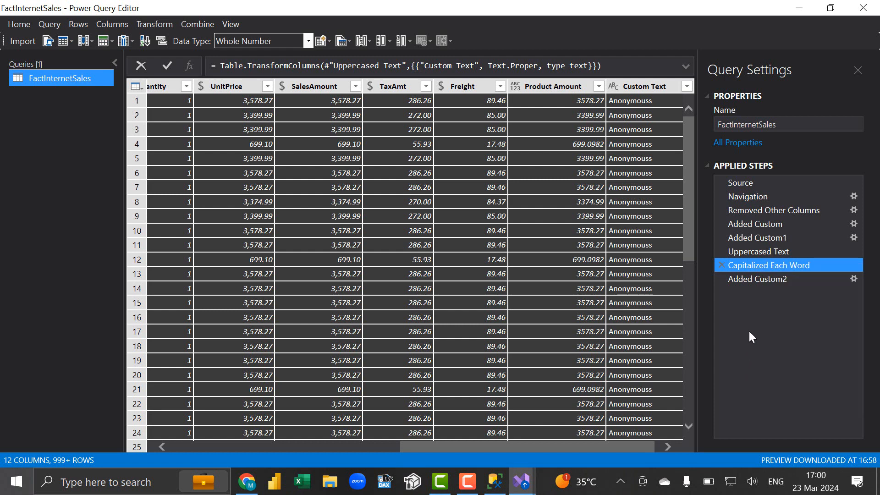
# Open the native query of the Uppercased Text applied step and shift its window slightly aside.
pyautogui.click(762, 251)
pyautogui.rightClick(762, 251)
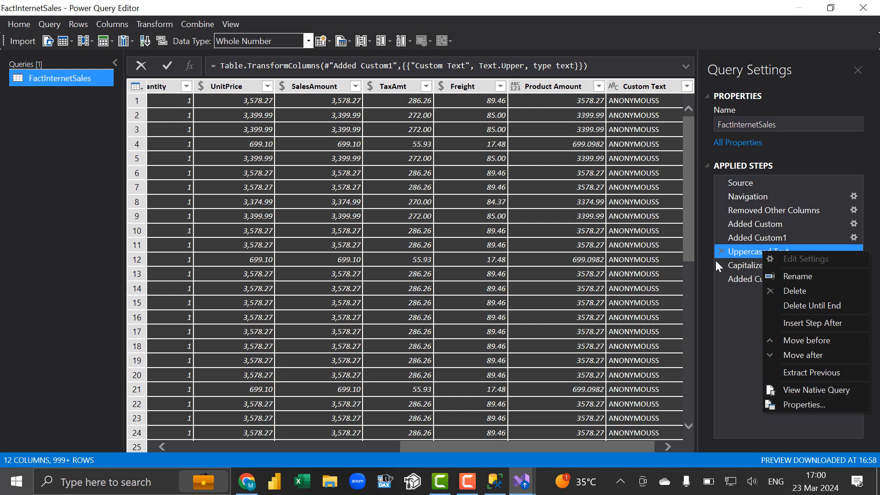
pyautogui.click(809, 388)
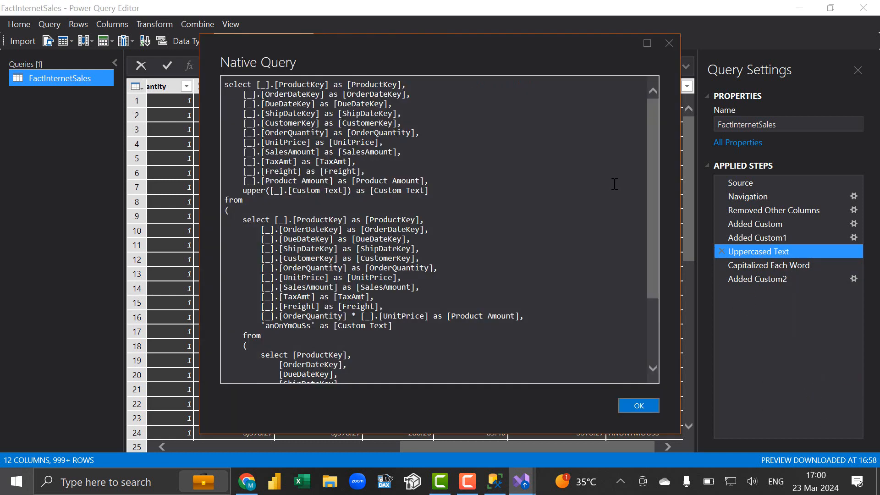
pyautogui.moveTo(405, 41); pyautogui.dragTo(382, 43)
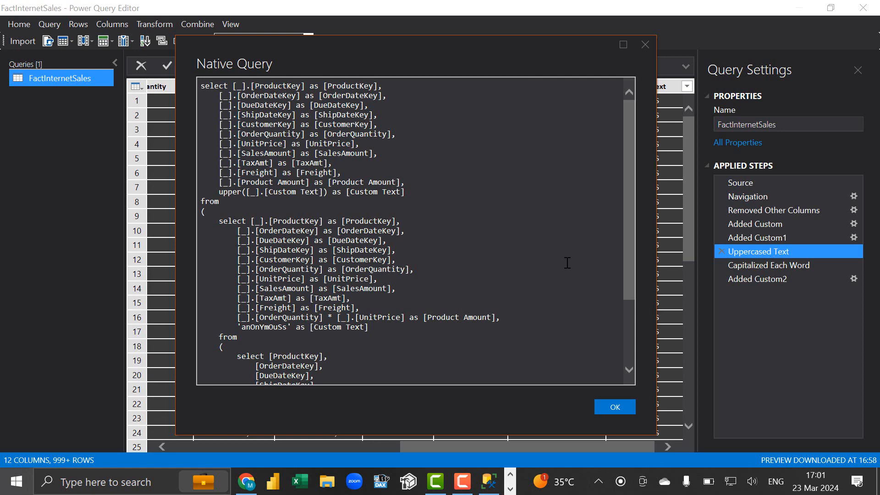
# Examine the outer SELECT of the native query, from ProductKey through Freight to the Product Amount and upper Custom Text expressions.
pyautogui.scroll(-5, 455, 201)
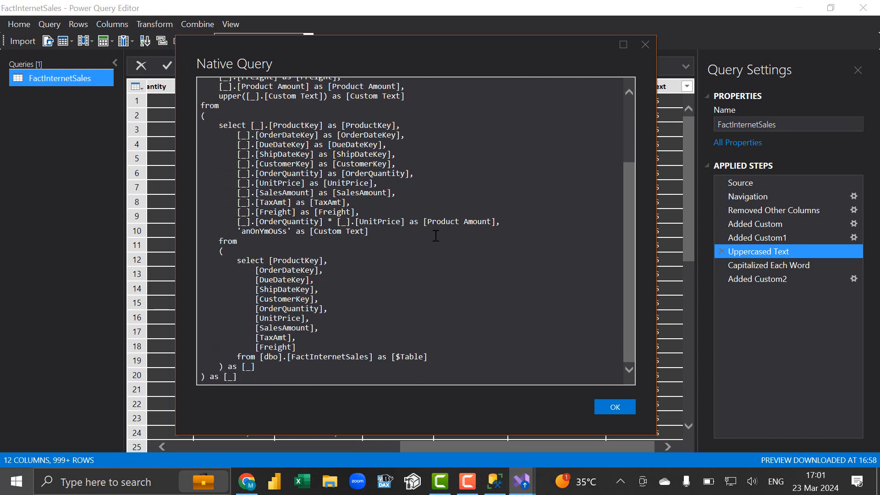
pyautogui.scroll(4, 435, 234)
pyautogui.moveTo(399, 87); pyautogui.dragTo(200, 86)
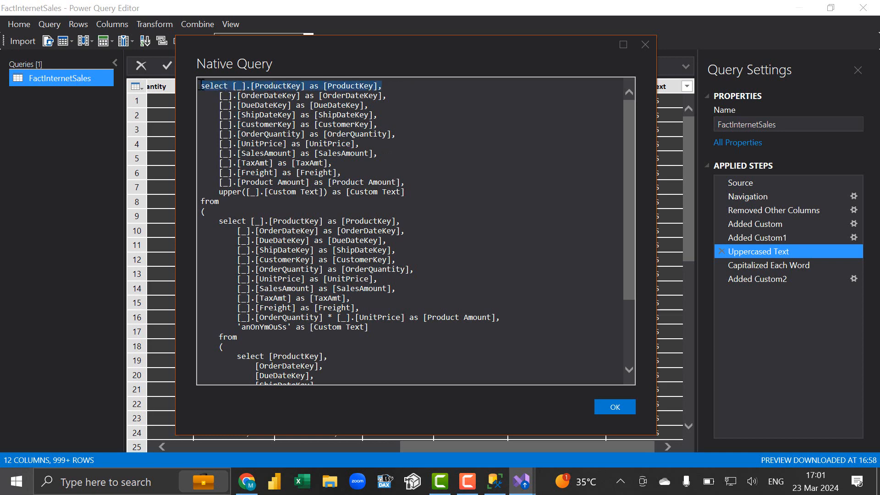
pyautogui.click(224, 86)
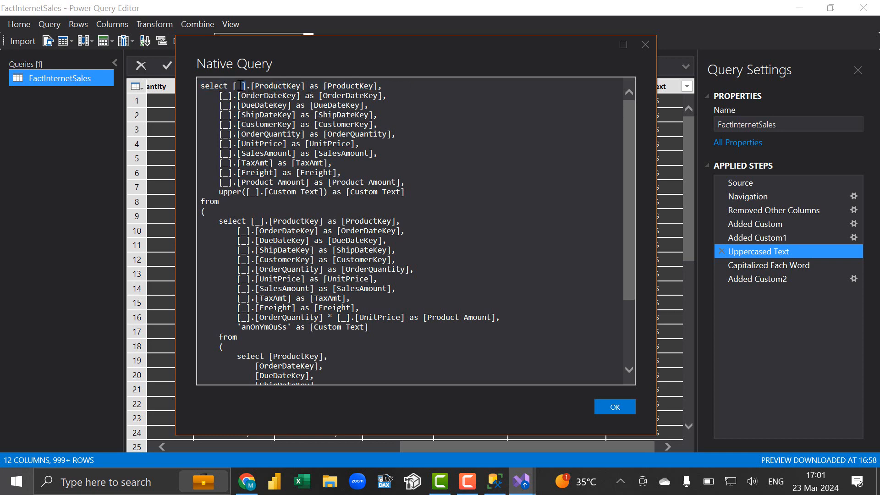
pyautogui.doubleClick(239, 86)
pyautogui.moveTo(303, 86); pyautogui.dragTo(252, 86)
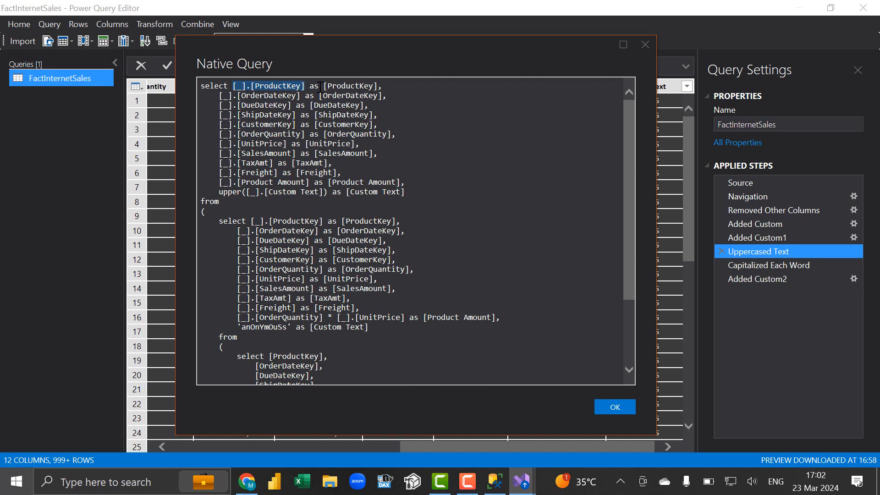
pyautogui.click(345, 172)
pyautogui.moveTo(346, 172); pyautogui.dragTo(227, 87)
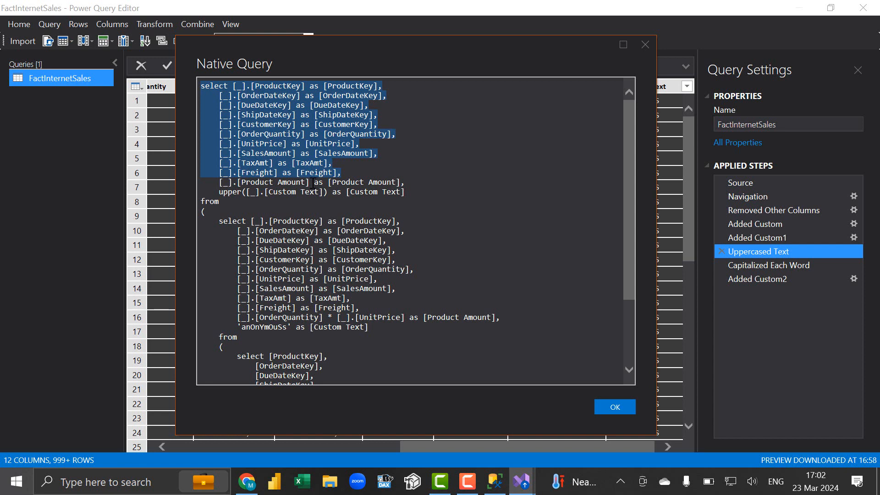
pyautogui.moveTo(312, 183); pyautogui.dragTo(241, 182)
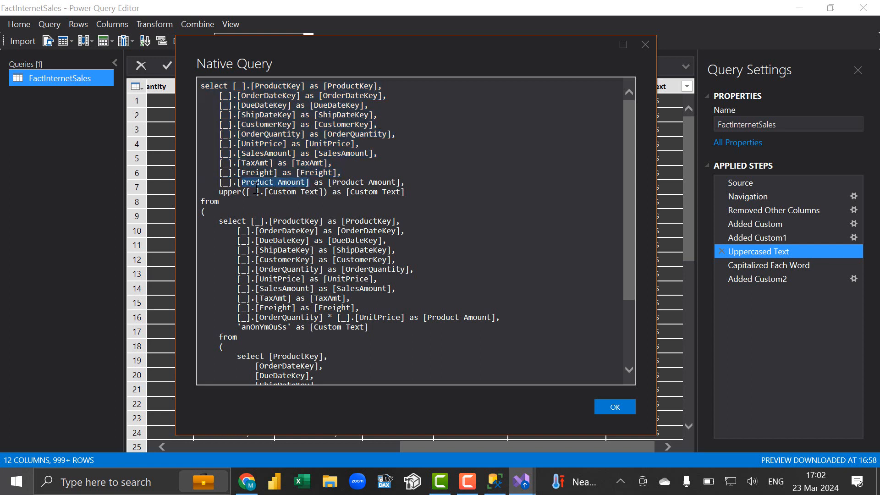
pyautogui.moveTo(328, 191); pyautogui.dragTo(242, 192)
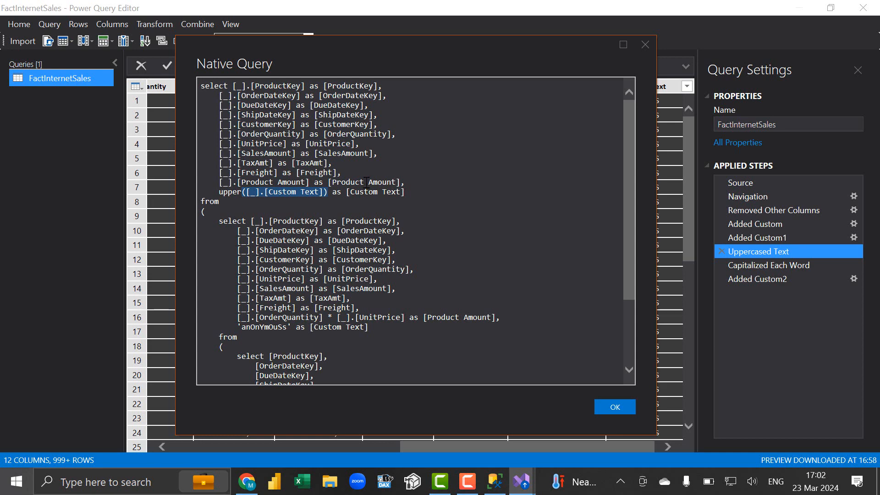
# Examine the nested SELECT in the native query and highlight it from ProductKey through the Custom Text expression.
pyautogui.scroll(-3, 376, 182)
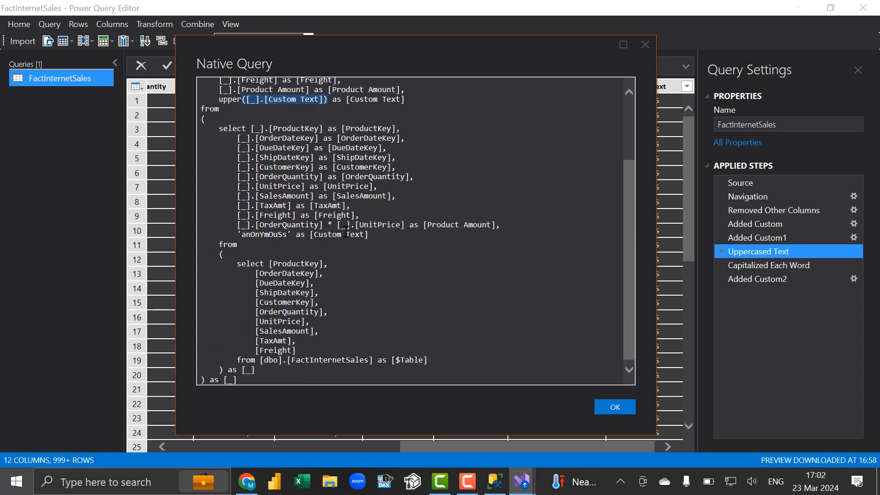
pyautogui.scroll(-1, 343, 234)
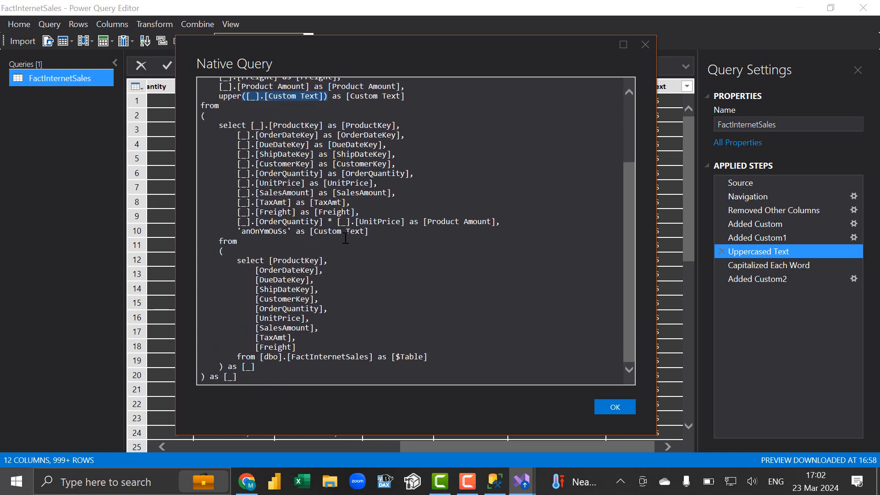
pyautogui.scroll(1, 283, 229)
pyautogui.scroll(2, 283, 229)
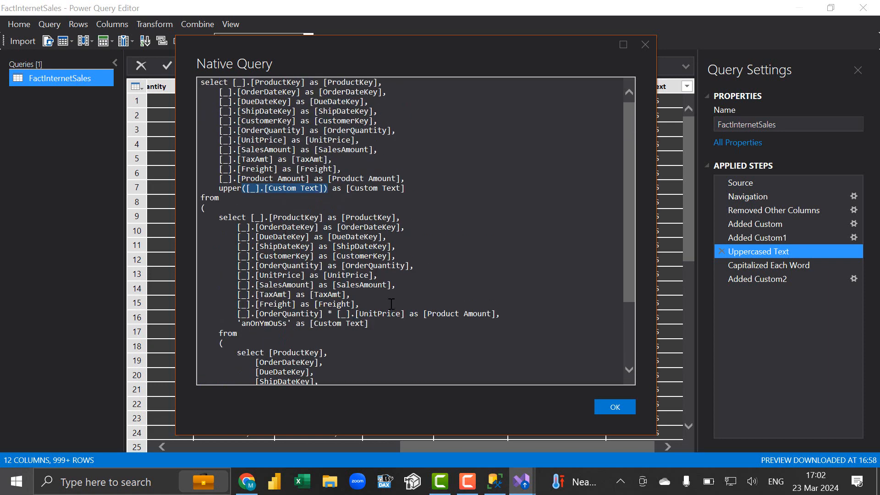
pyautogui.moveTo(376, 323)
pyautogui.mouseDown()
pyautogui.moveTo(242, 295)
pyautogui.moveTo(217, 217)
pyautogui.mouseUp()
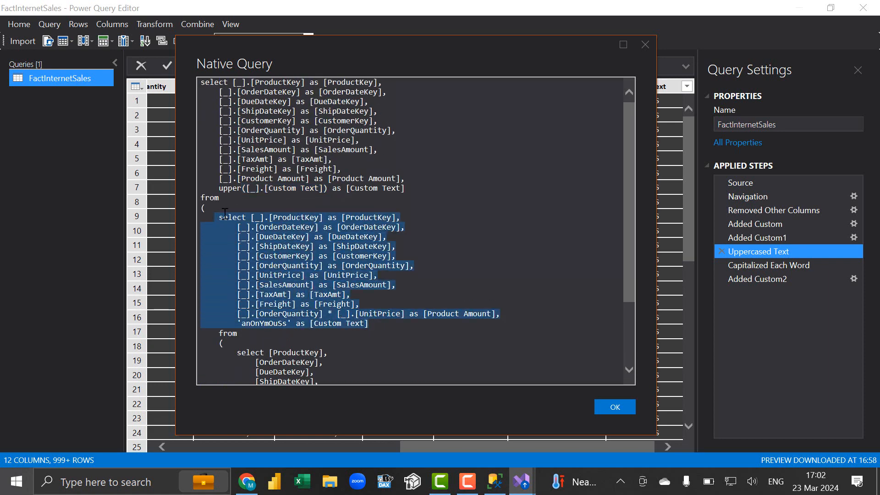
# Examine the innermost SELECT of the native query from ProductKey through Freight and highlight its FROM clause on dbo.FactInternetSales.
pyautogui.scroll(1, 266, 191)
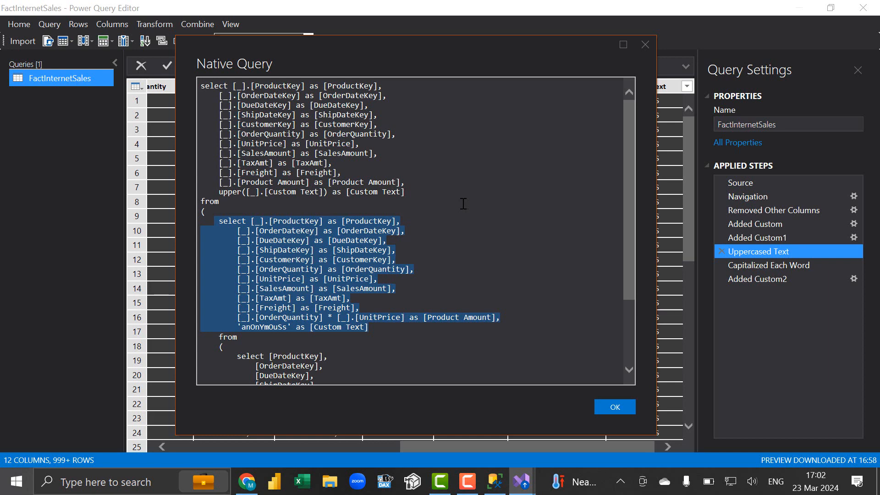
pyautogui.scroll(-4, 296, 163)
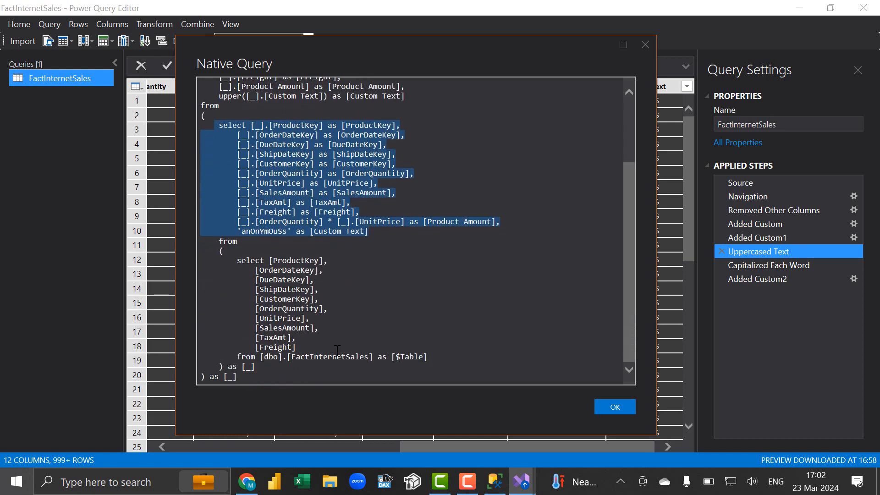
pyautogui.click(305, 350)
pyautogui.moveTo(306, 350); pyautogui.dragTo(235, 260)
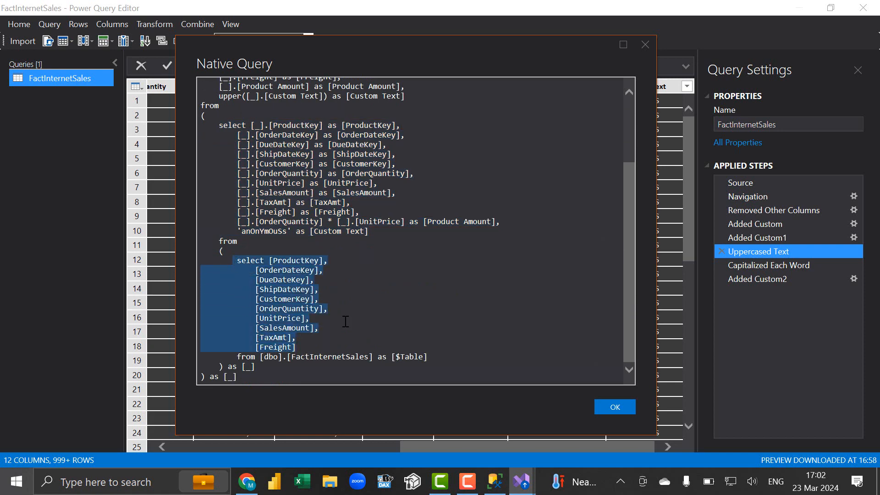
pyautogui.moveTo(430, 358); pyautogui.dragTo(264, 360)
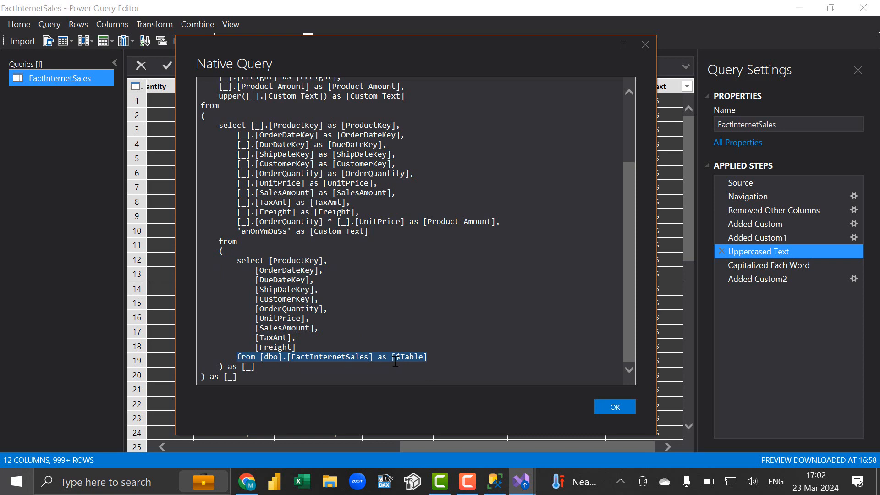
# Highlight the middle SELECT and the 'anOnYmOuSs' as [Custom Text] expression in the native query, and close the Native Query window.
pyautogui.scroll(3, 393, 289)
pyautogui.moveTo(378, 336); pyautogui.dragTo(221, 226)
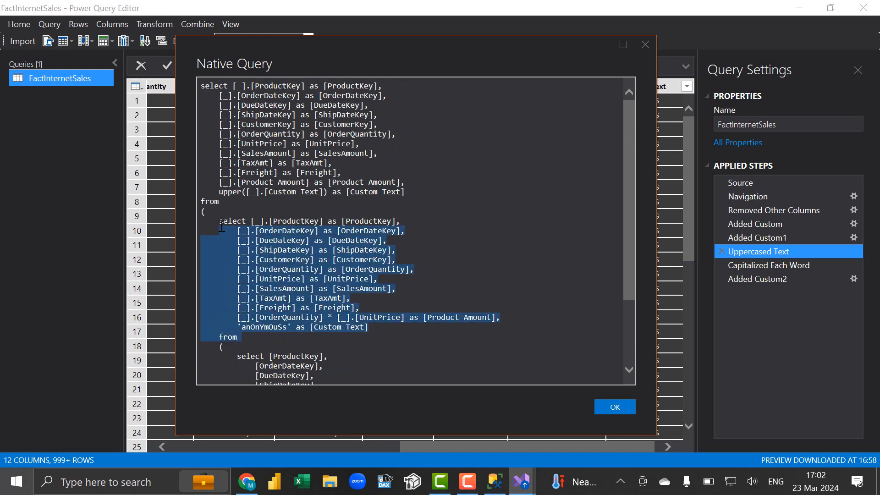
pyautogui.click(293, 332)
pyautogui.moveTo(293, 330); pyautogui.dragTo(239, 328)
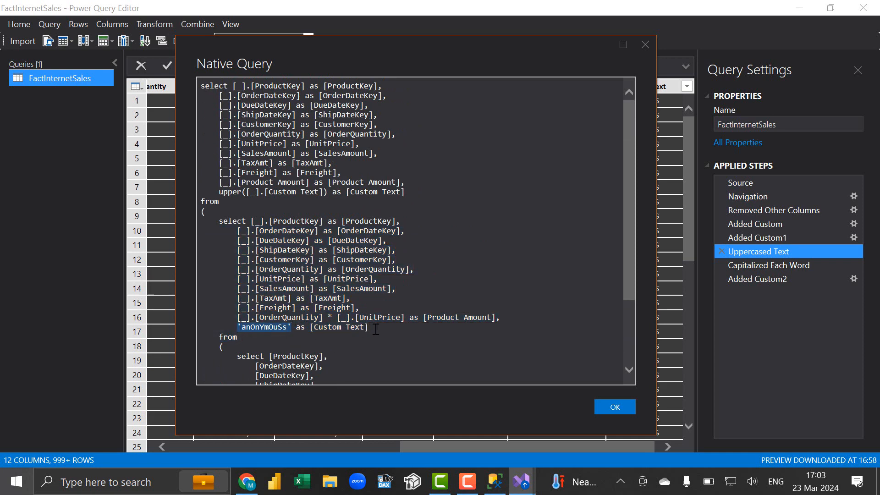
pyautogui.moveTo(373, 328); pyautogui.dragTo(297, 328)
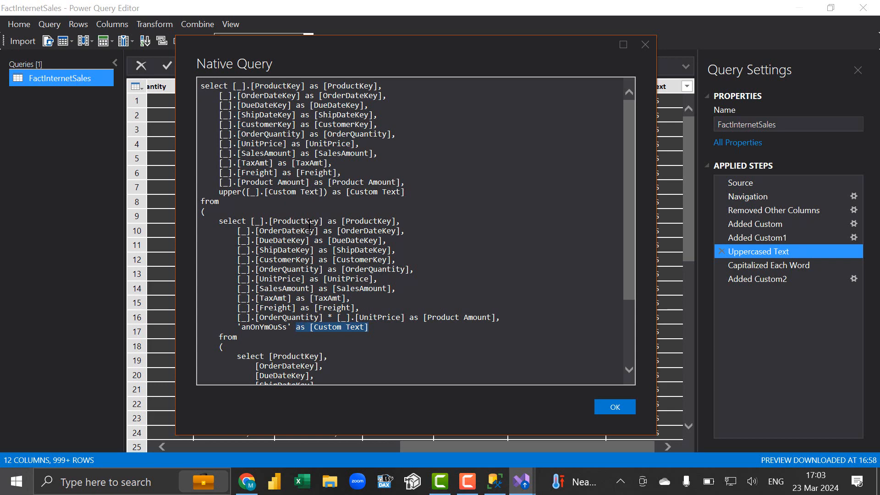
pyautogui.click(643, 44)
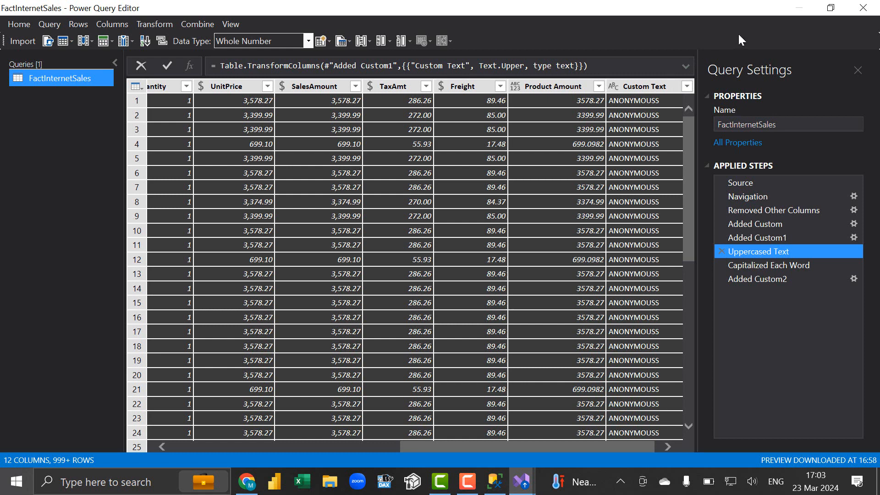
# Check whether a native query is available for the Uppercased Text and Capitalized Each Word applied steps.
pyautogui.rightClick(788, 248)
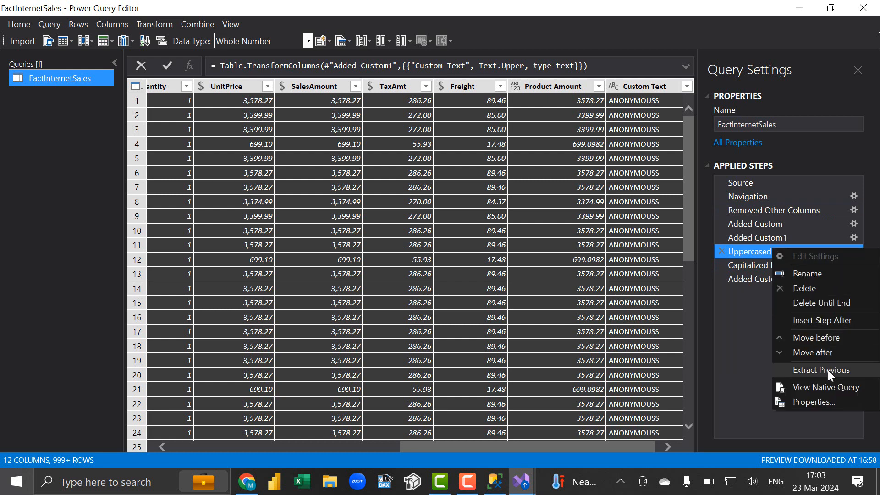
pyautogui.click(760, 347)
pyautogui.click(795, 267)
pyautogui.rightClick(795, 267)
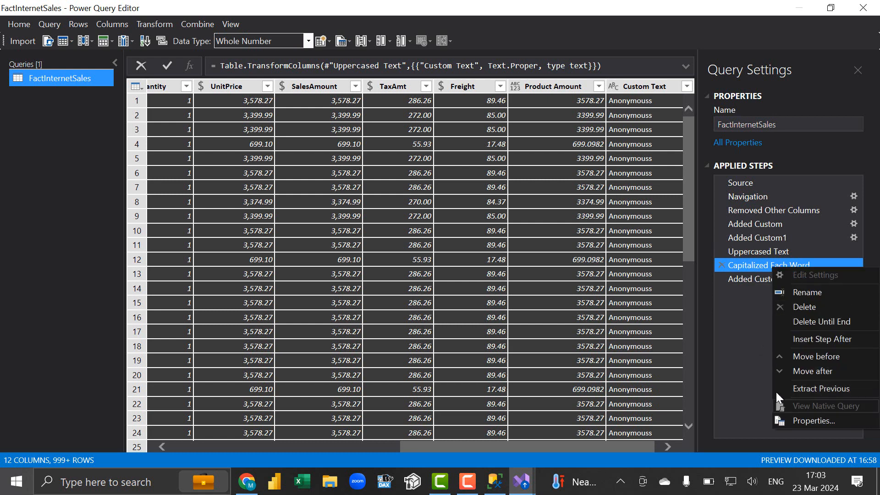
pyautogui.click(744, 378)
# Recheck native query availability for Capitalized Each Word and compare it with the Added Custom2 applied step.
pyautogui.moveTo(766, 266)
pyautogui.mouseDown()
pyautogui.moveTo(771, 257)
pyautogui.moveTo(776, 265)
pyautogui.mouseUp()
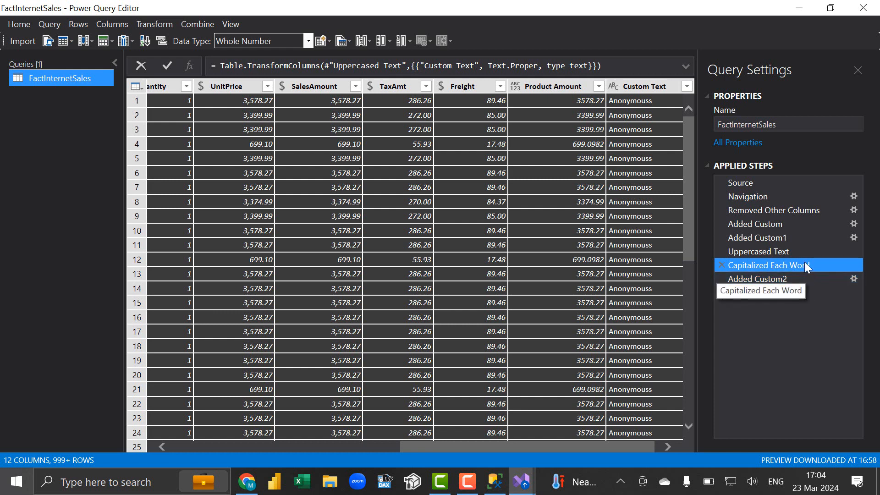
pyautogui.rightClick(788, 265)
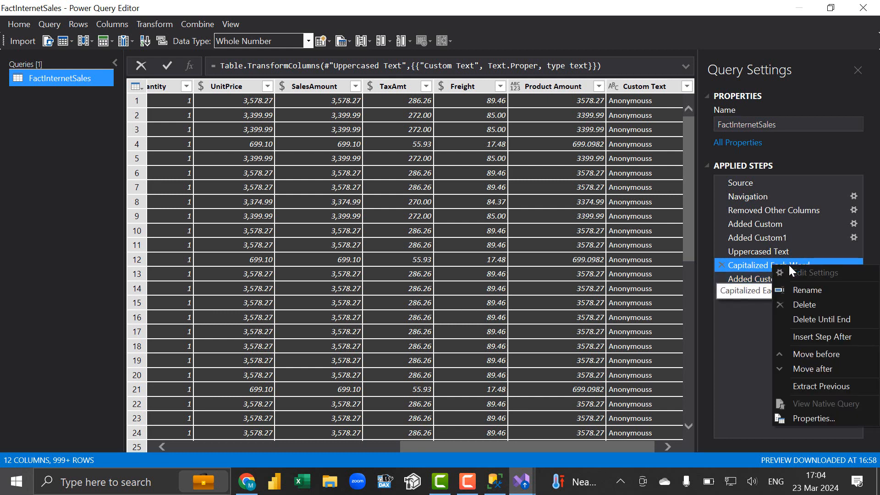
pyautogui.click(727, 356)
pyautogui.keyDown('shift'); pyautogui.click(758, 280); pyautogui.keyUp('shift')
pyautogui.click(759, 278)
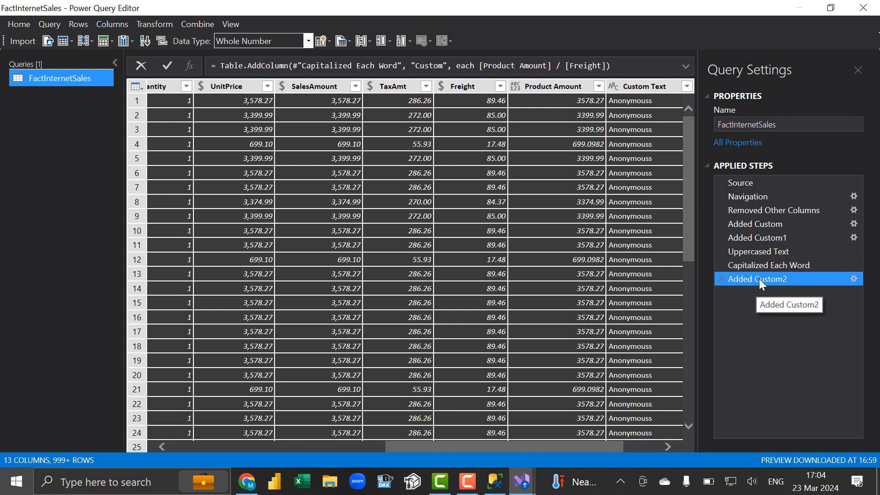
pyautogui.rightClick(759, 278)
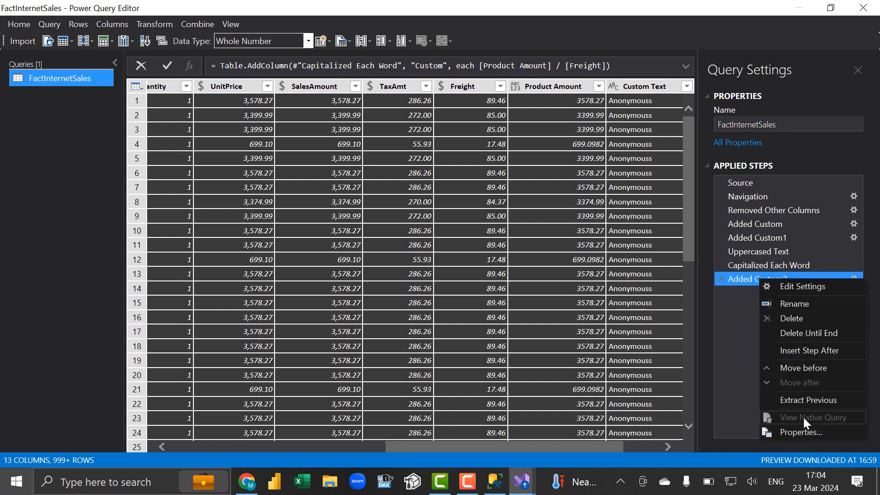
pyautogui.click(723, 362)
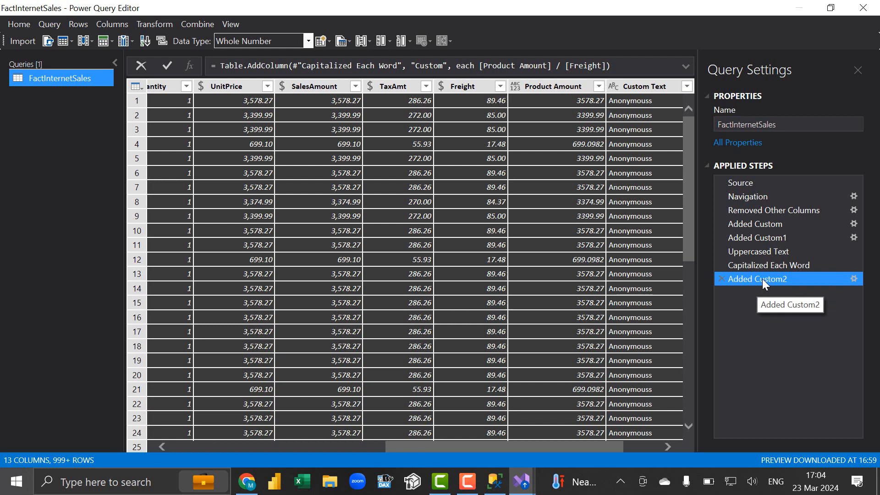
# Move the Added Custom2 applied step ahead of Capitalized Each Word and check whether its native query is available.
pyautogui.moveTo(763, 278); pyautogui.dragTo(765, 262)
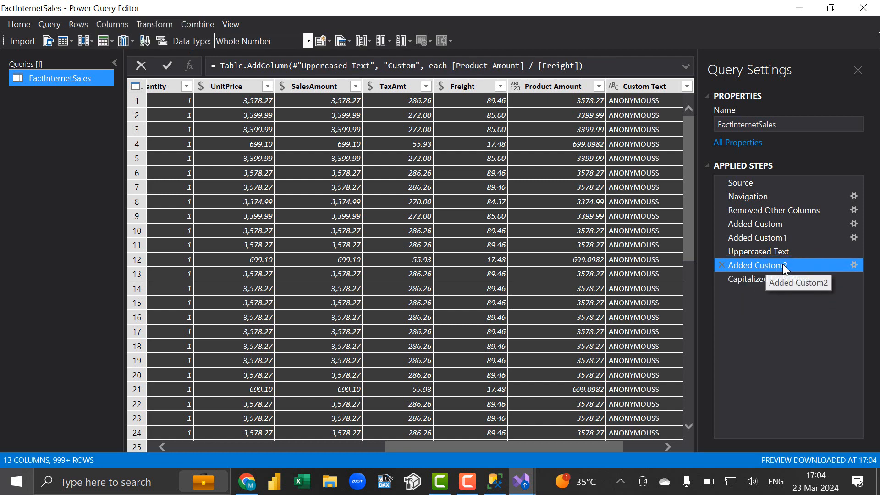
pyautogui.rightClick(770, 269)
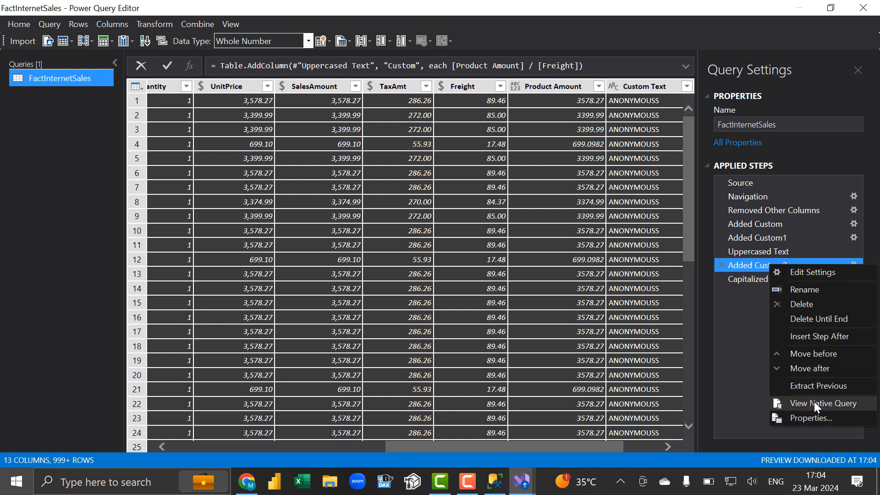
pyautogui.click(724, 353)
# Check whether a native query is available for Capitalized Each Word in its new position as the final applied step.
pyautogui.click(779, 277)
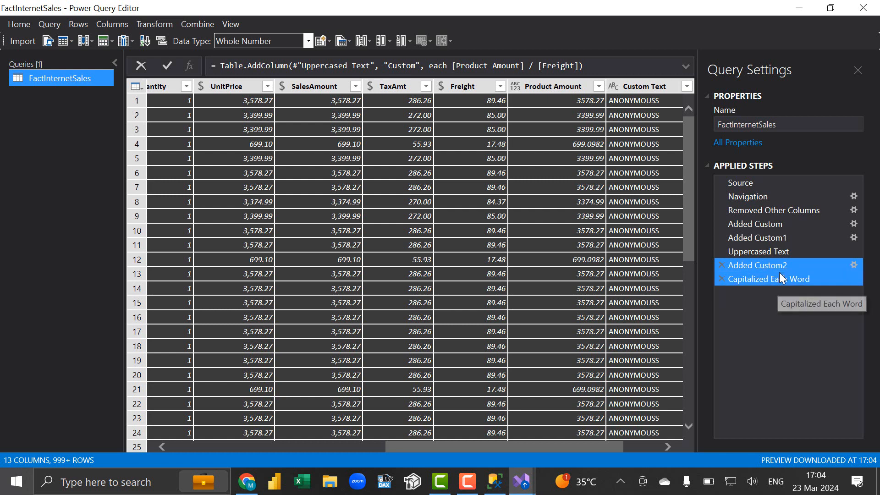
pyautogui.rightClick(778, 279)
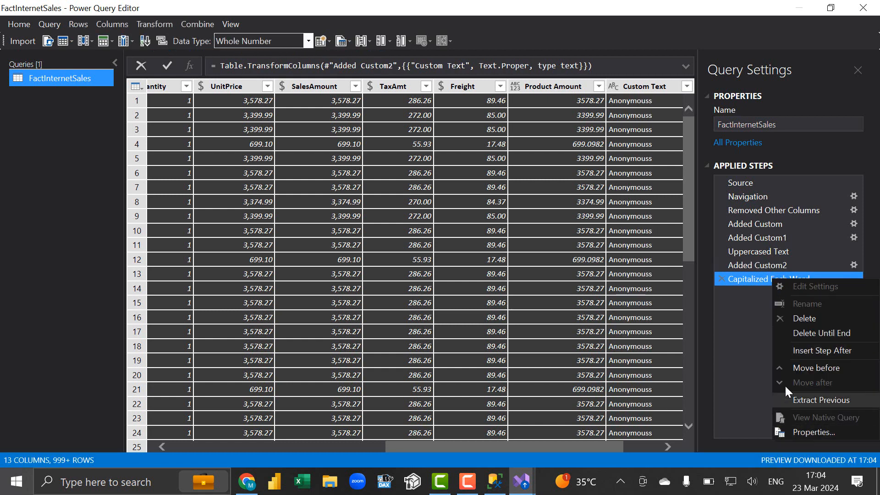
pyautogui.click(753, 365)
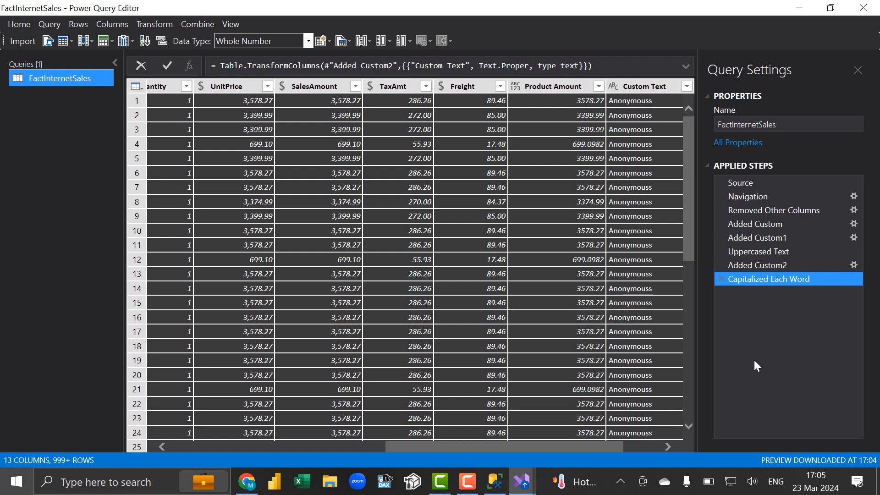
# Switch to Power BI Desktop, start a blank report and connect it to SQL Server IDANALYST, database AdventureWorksDW2016, in Import mode.
pyautogui.click(275, 479)
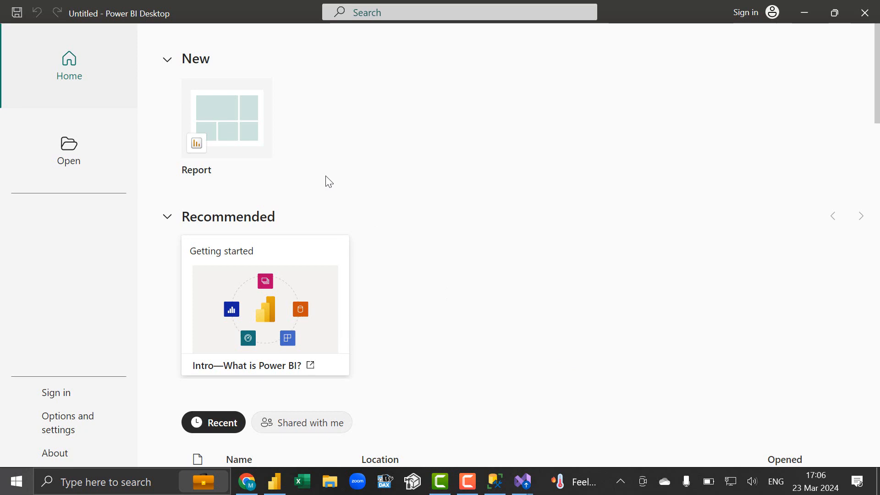
pyautogui.click(234, 133)
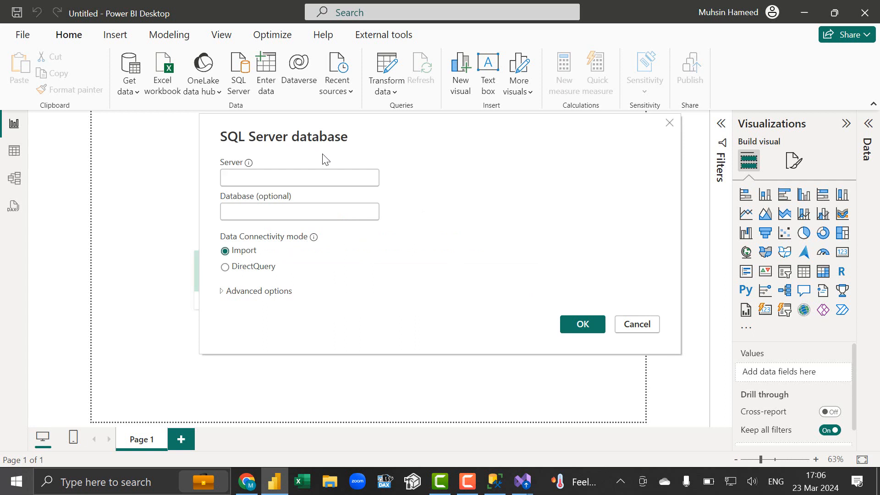
pyautogui.write('l')
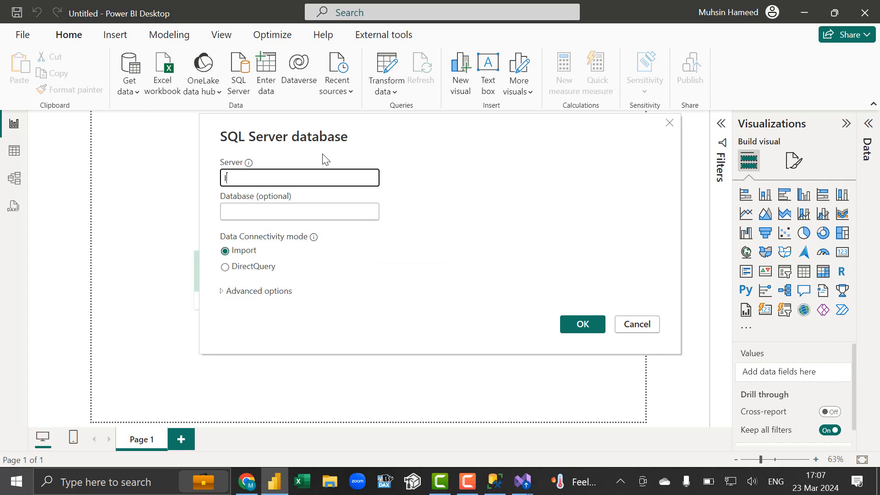
pyautogui.write('DANALYST')
pyautogui.click(296, 207)
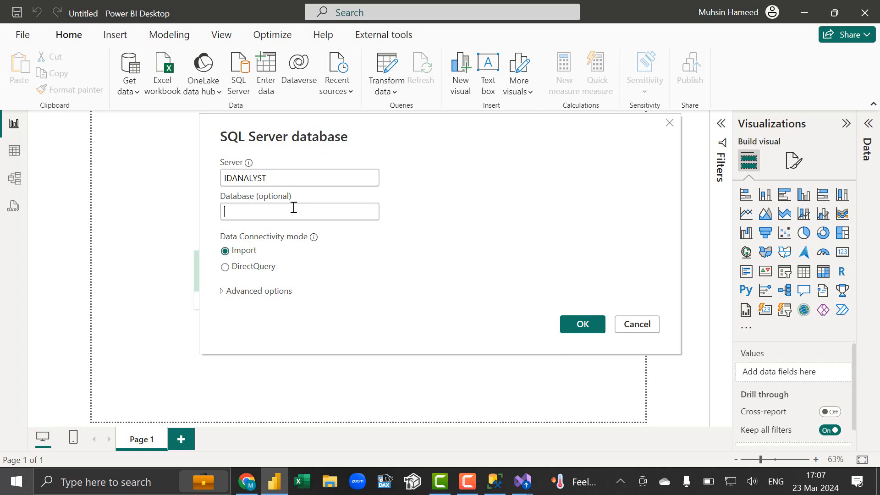
pyautogui.write('Adve')
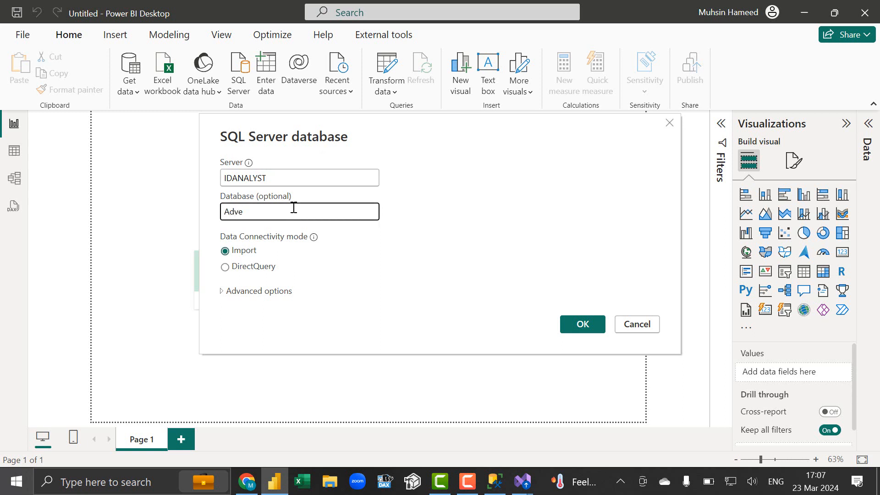
pyautogui.write('ntureWorksDW2016')
pyautogui.click(598, 325)
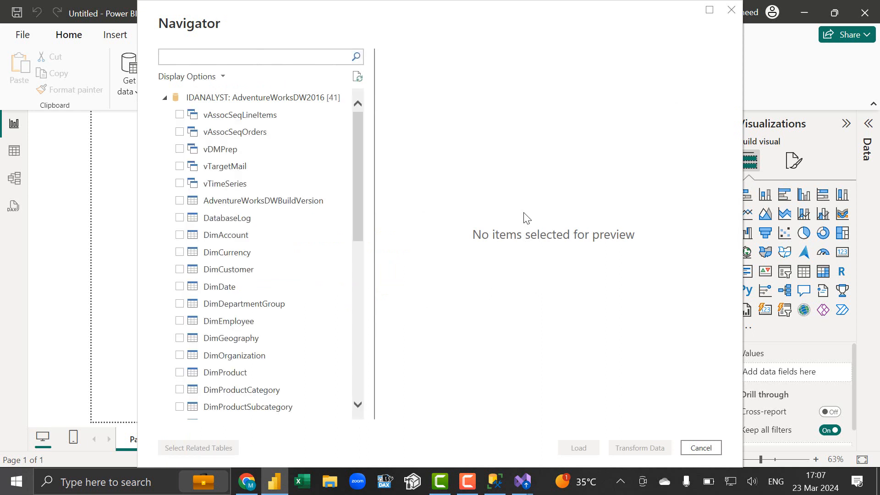
# Select the FactInternetSales table from AdventureWorksDW2016 and open it for data transformation.
pyautogui.scroll(-3, 222, 143)
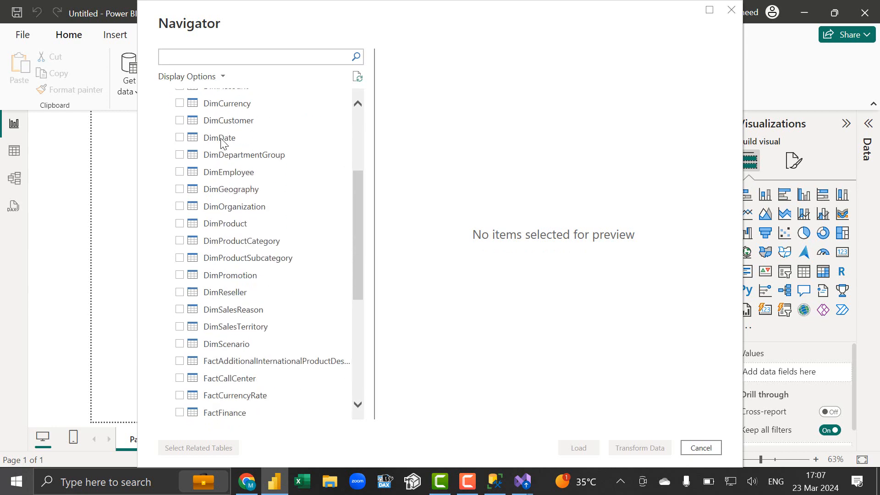
pyautogui.scroll(-3, 222, 143)
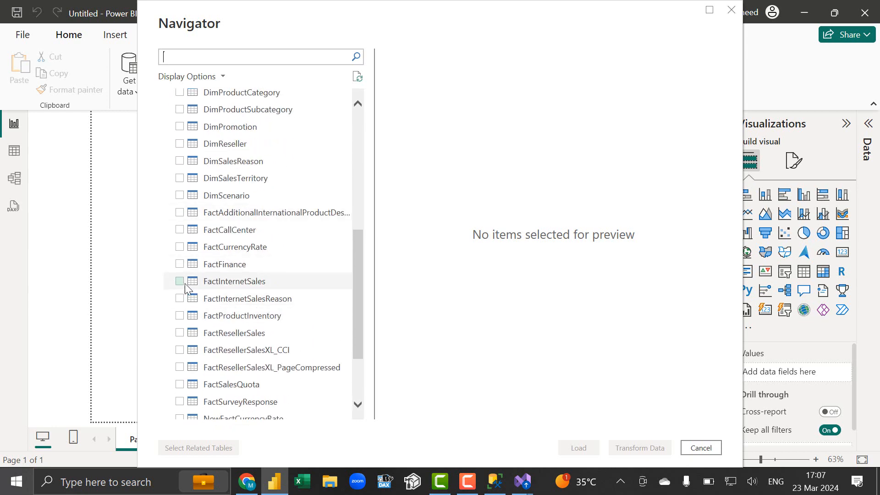
pyautogui.click(180, 281)
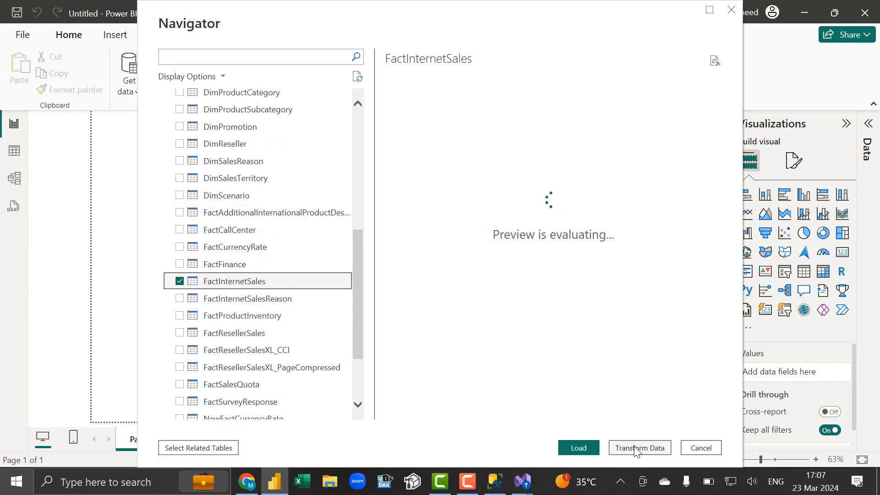
pyautogui.click(636, 448)
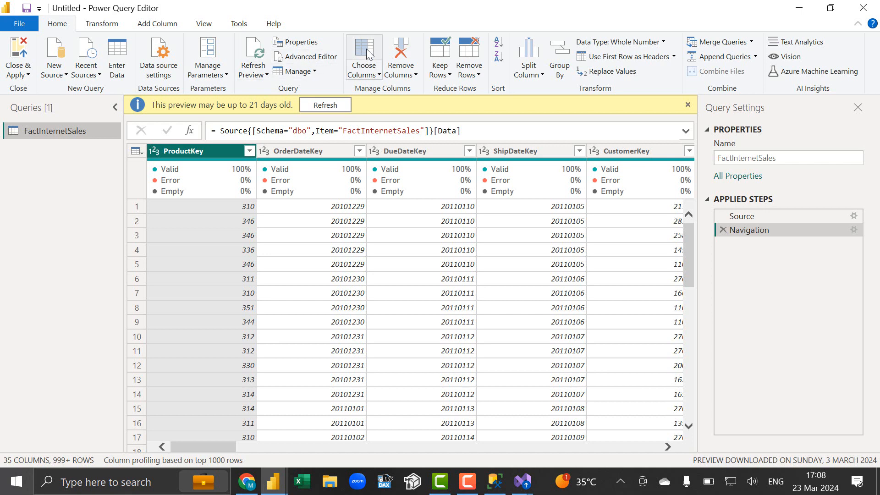
# Keep only ProductKey, OrderDateKey, DueDateKey, ShipDateKey, CustomerKey, CurrencyKey, SalesTerritoryKey, SalesOrderNumber, RevisionNumber and UnitPrice in FactInternetSales.
pyautogui.click(364, 64)
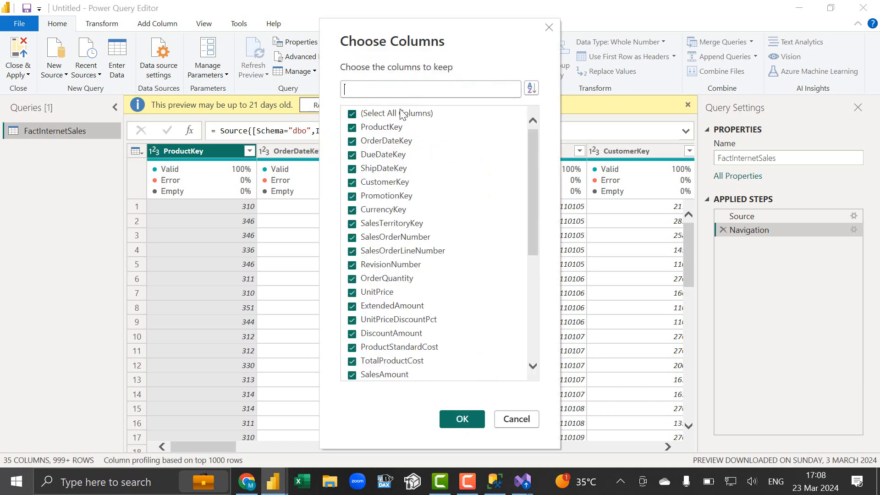
pyautogui.click(397, 114)
pyautogui.click(395, 130)
pyautogui.click(388, 168)
pyautogui.click(387, 182)
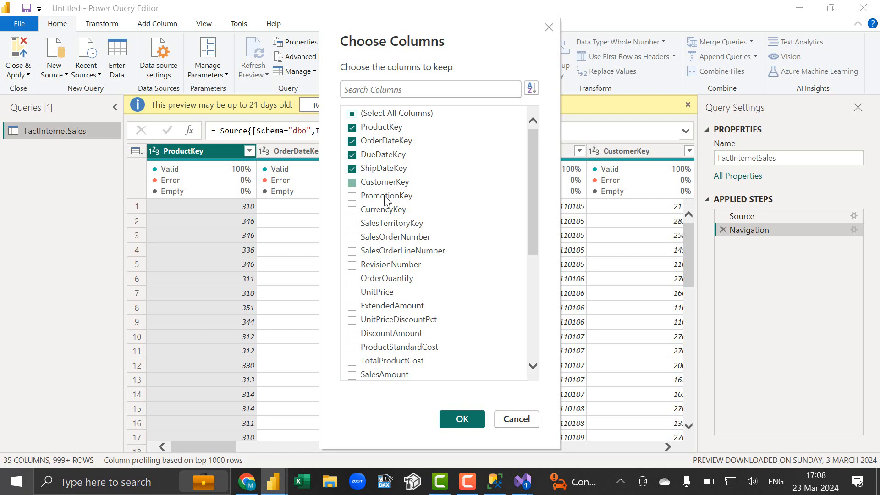
pyautogui.click(385, 210)
pyautogui.click(387, 224)
pyautogui.click(387, 237)
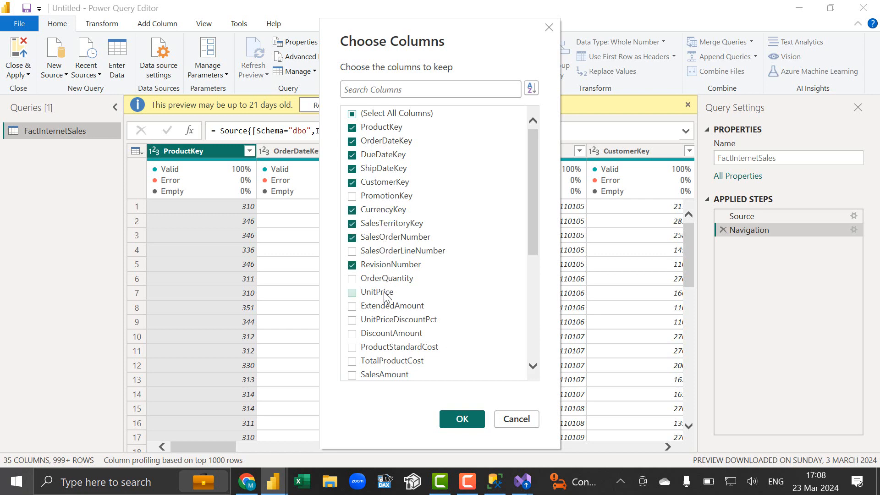
pyautogui.click(386, 294)
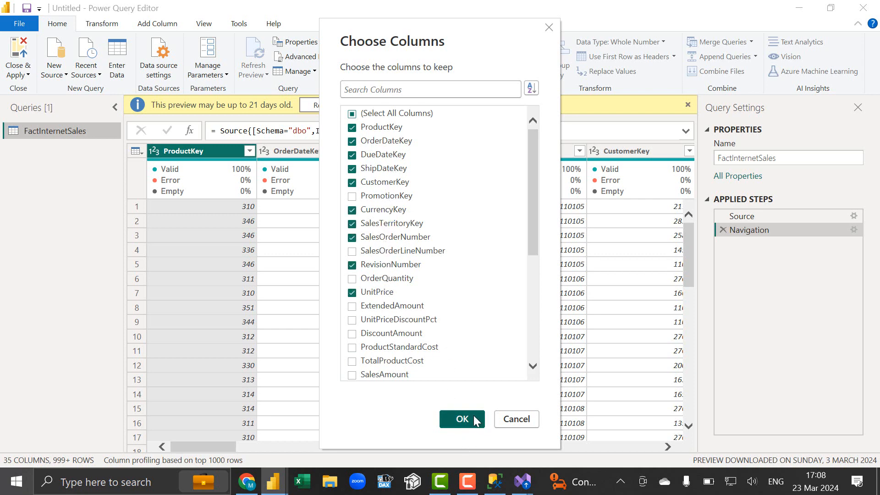
pyautogui.click(462, 419)
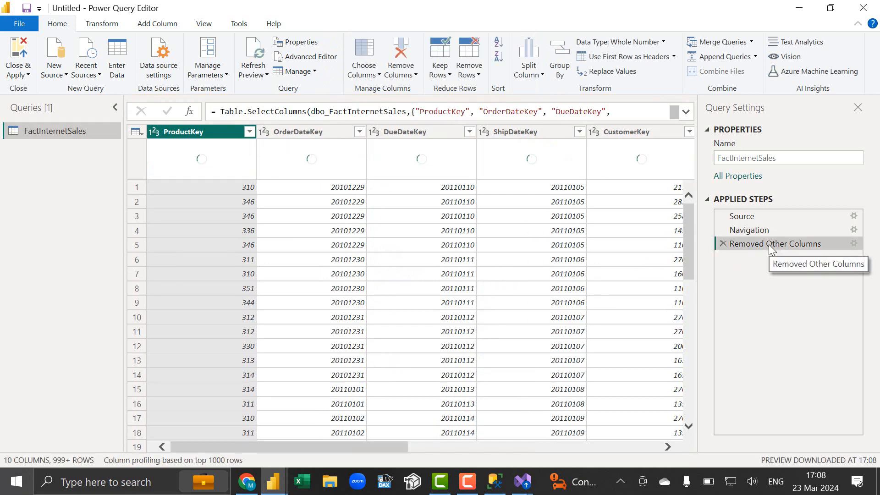
# View the native SQL query generated for the Removed Other Columns step, highlight its full text, and close it.
pyautogui.rightClick(768, 244)
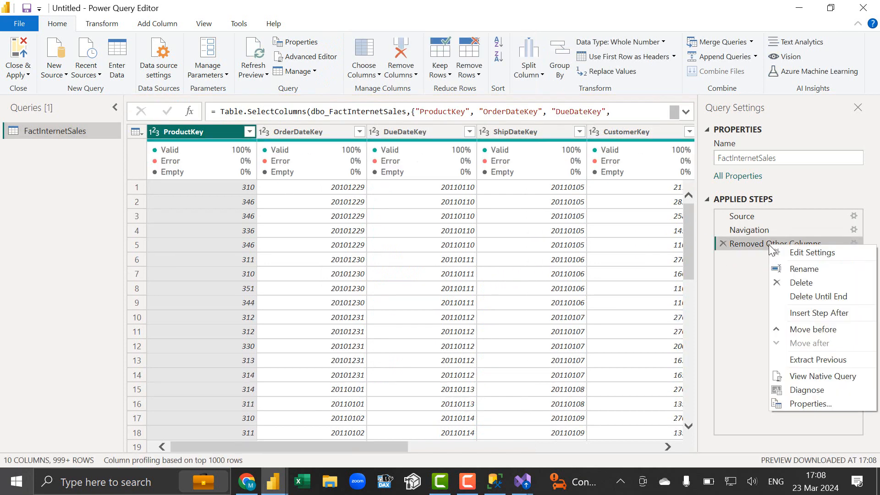
pyautogui.click(830, 379)
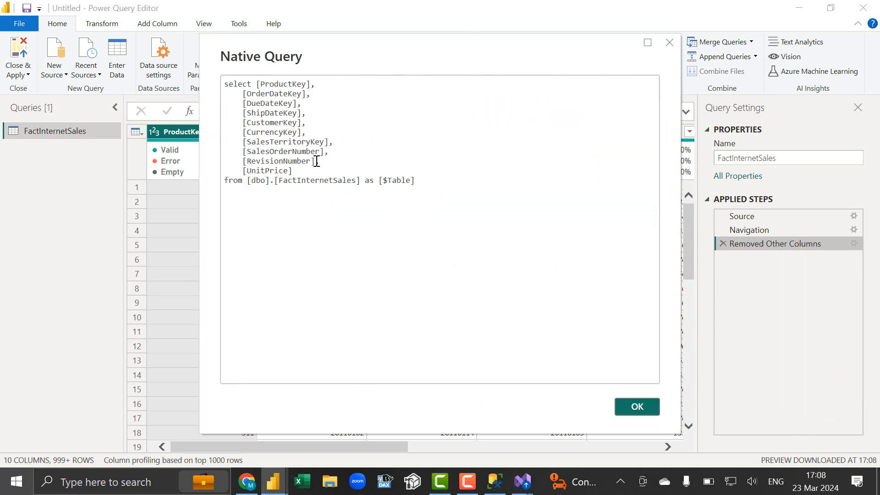
pyautogui.moveTo(440, 181); pyautogui.dragTo(221, 83)
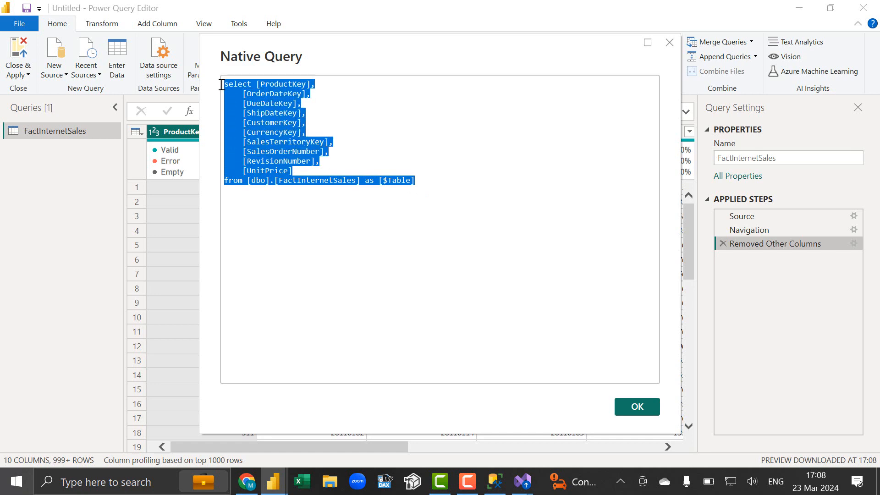
pyautogui.click(669, 46)
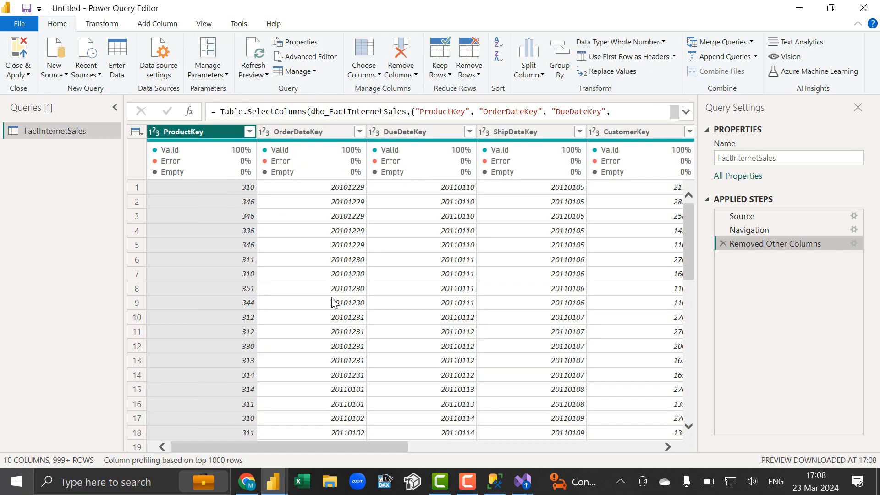
# Divide the values in the UnitPrice column by 1000 and check whether a native query is available for the Divided Column step.
pyautogui.moveTo(401, 454); pyautogui.dragTo(650, 460)
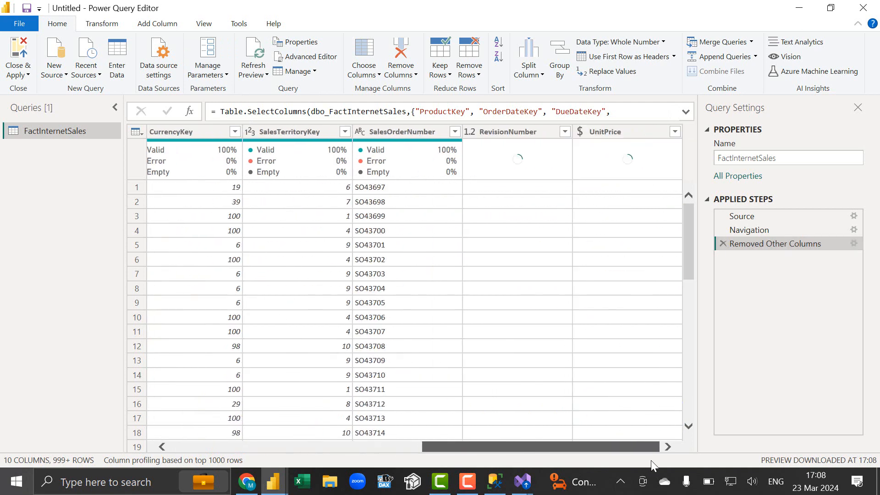
pyautogui.click(611, 130)
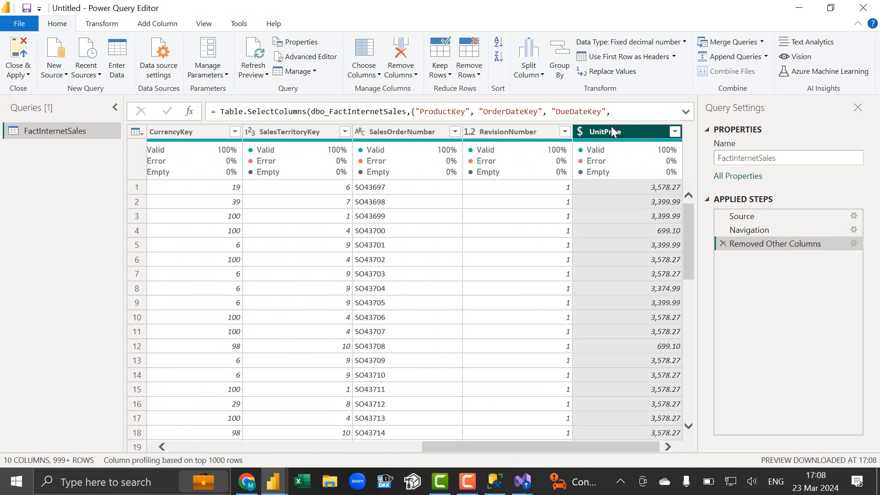
pyautogui.click(116, 27)
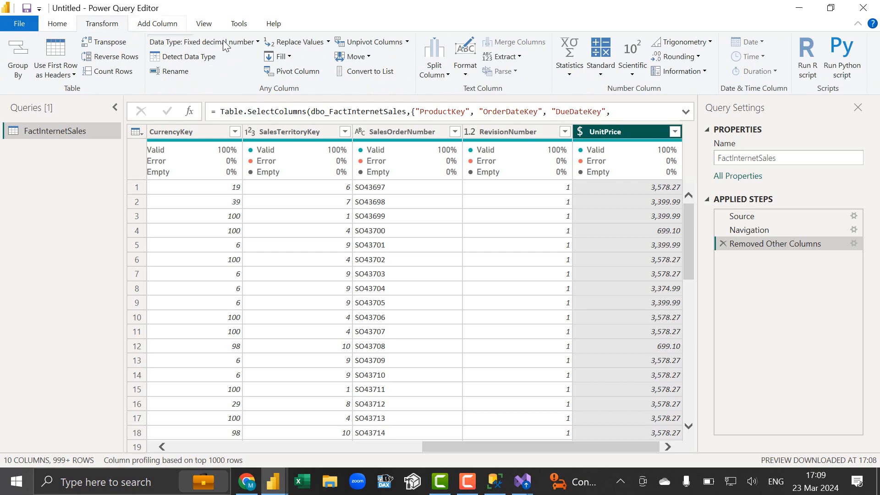
pyautogui.click(608, 73)
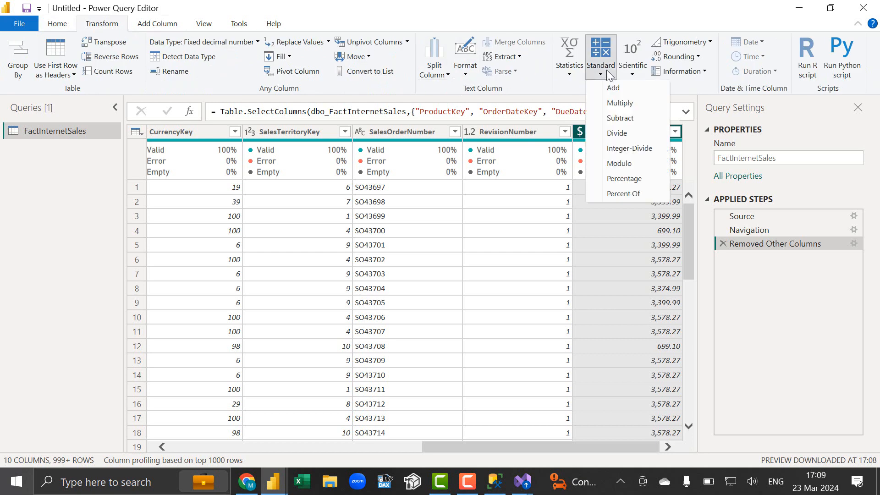
pyautogui.click(626, 134)
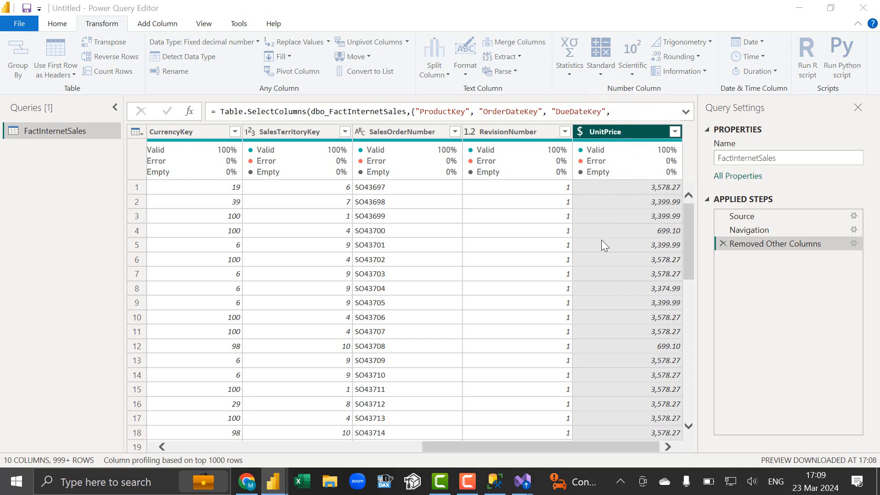
pyautogui.write('1000')
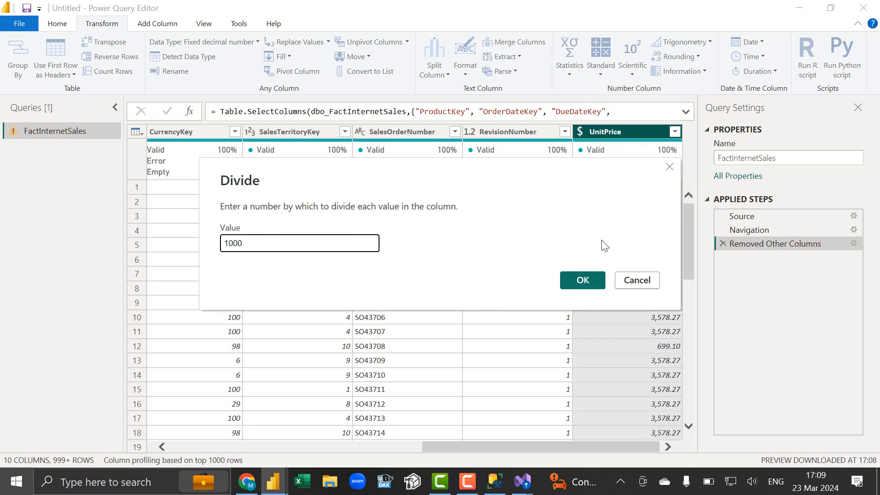
pyautogui.click(584, 281)
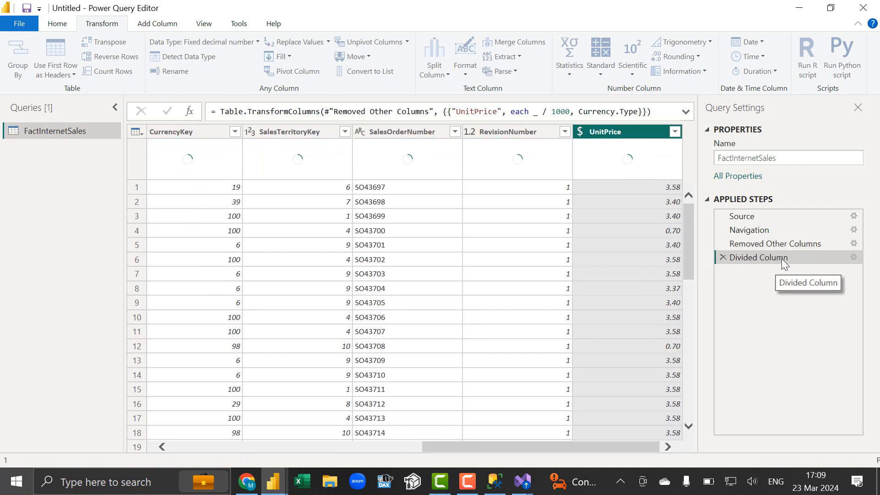
pyautogui.rightClick(781, 260)
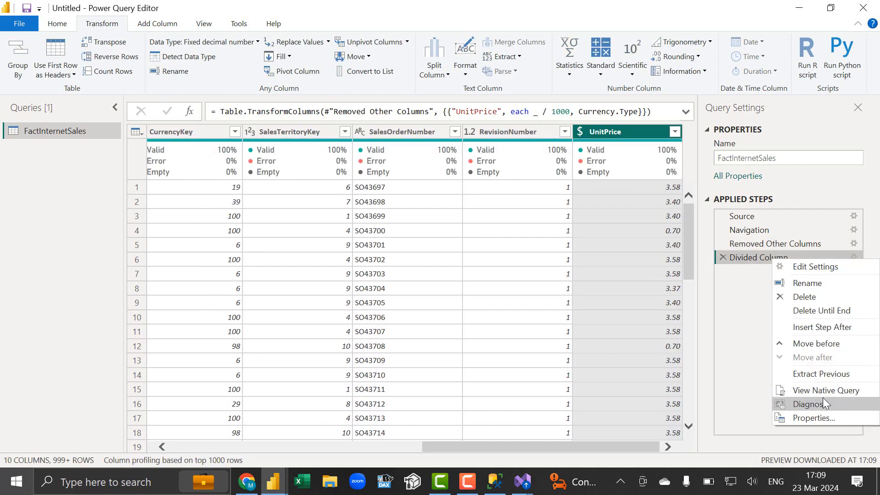
pyautogui.click(721, 343)
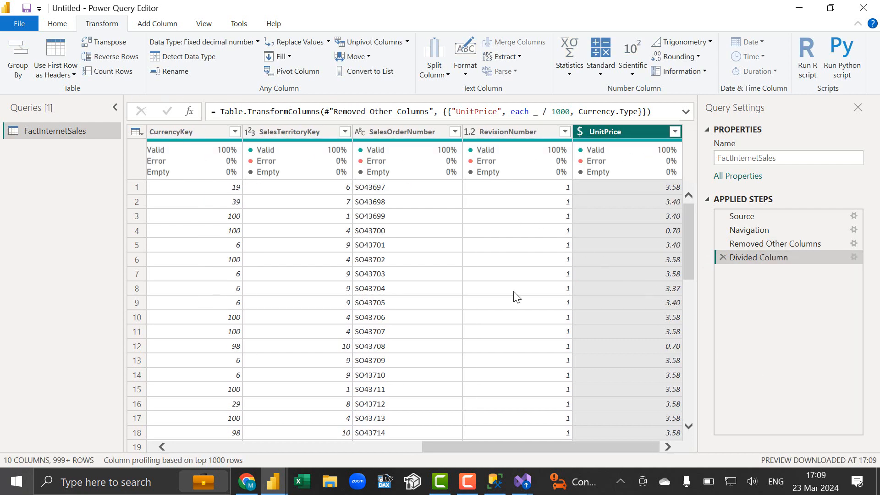
# Apply the Capitalize Each Word transformation to the SalesOrderNumber column.
pyautogui.click(393, 133)
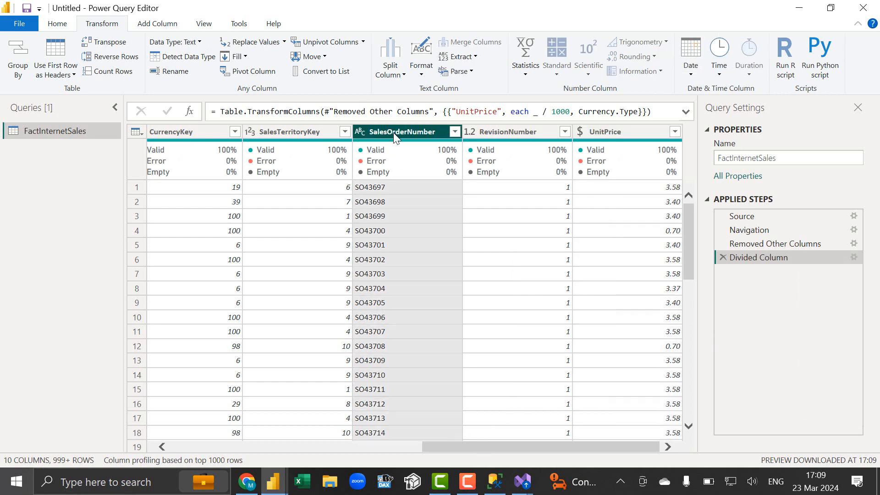
pyautogui.rightClick(393, 132)
pyautogui.moveTo(490, 257)
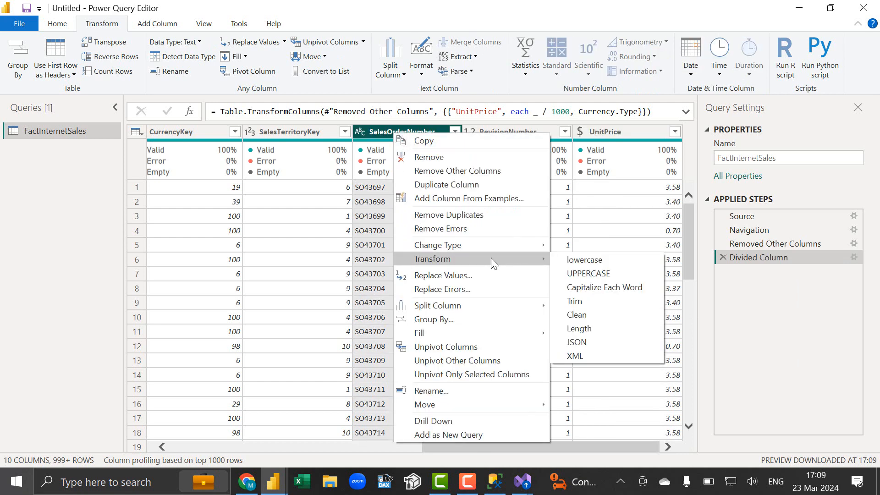
pyautogui.click(598, 288)
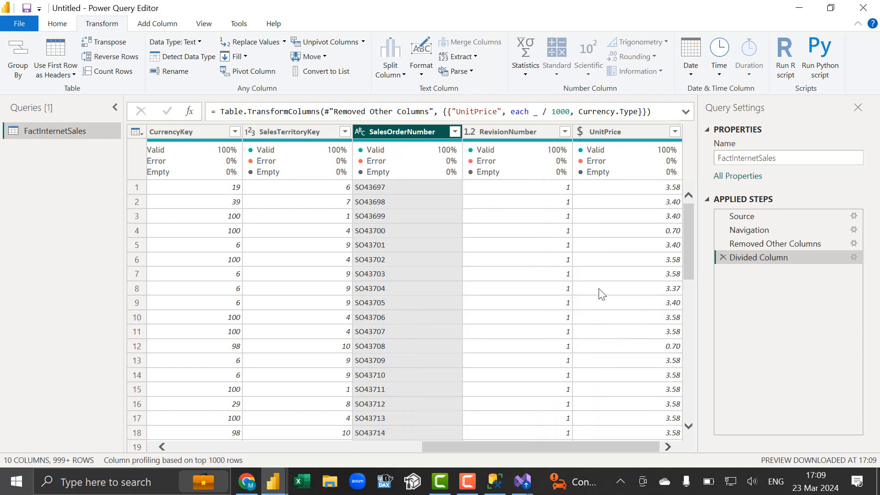
# Check whether a native query is available for the Capitalized Each Word step.
pyautogui.rightClick(752, 269)
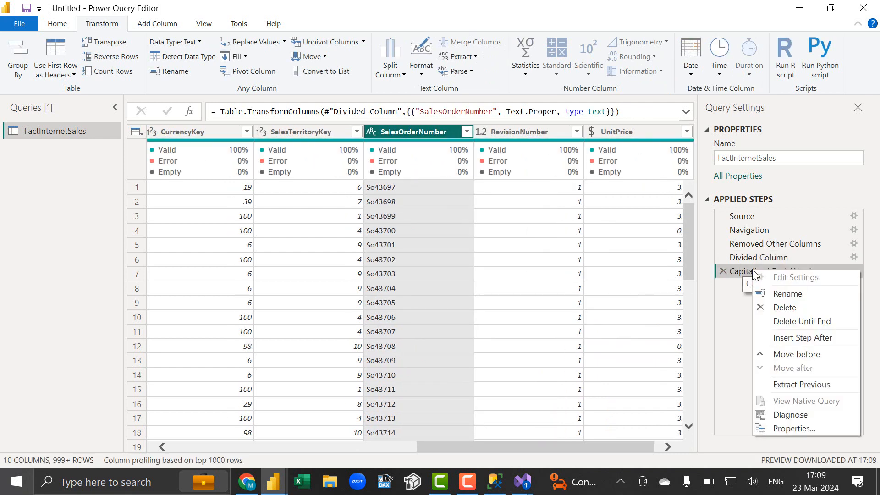
pyautogui.click(732, 303)
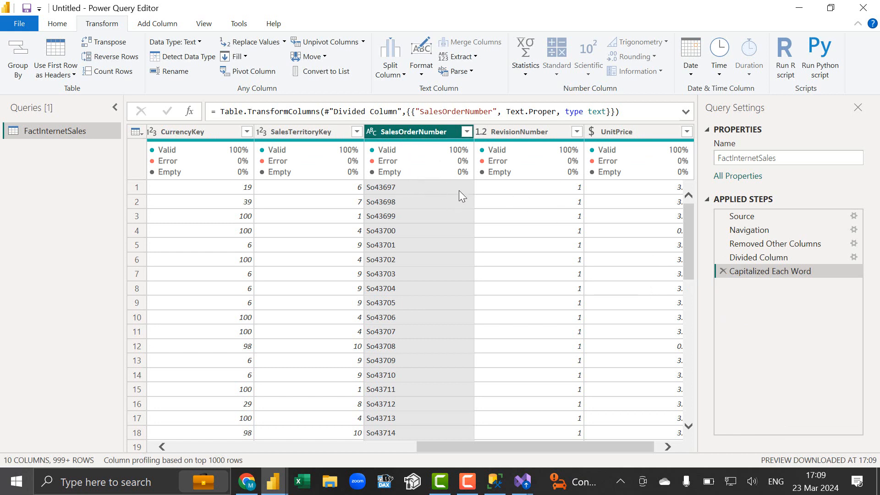
pyautogui.rightClick(773, 271)
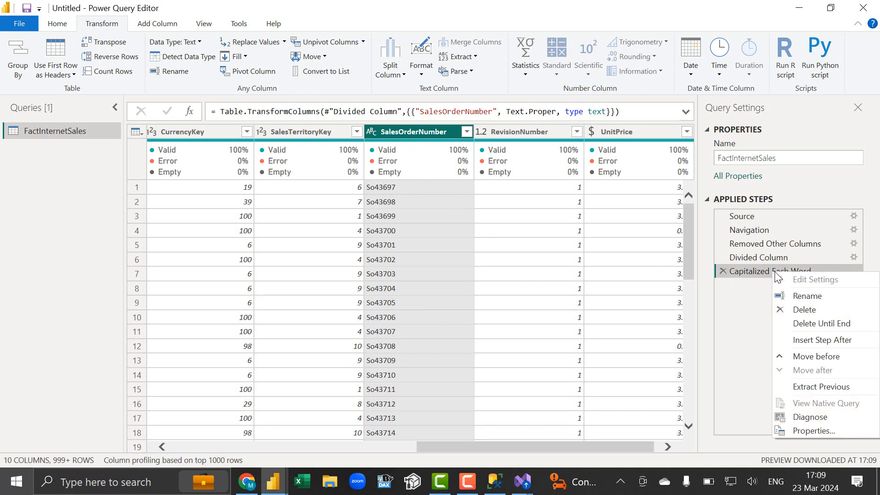
pyautogui.click(748, 340)
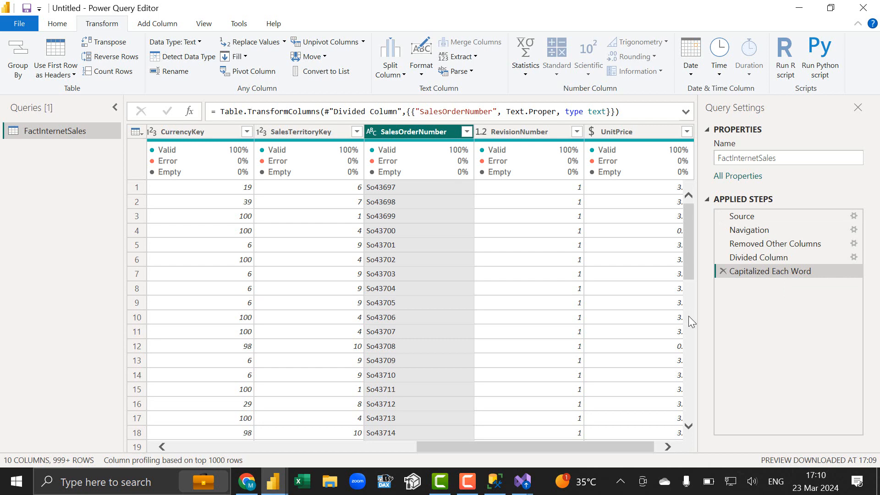
pyautogui.scroll(-4, 688, 317)
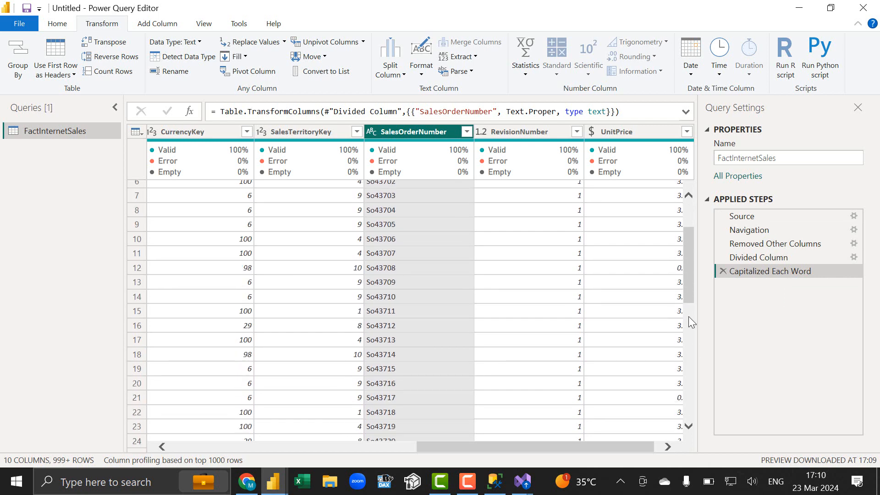
pyautogui.scroll(4, 688, 316)
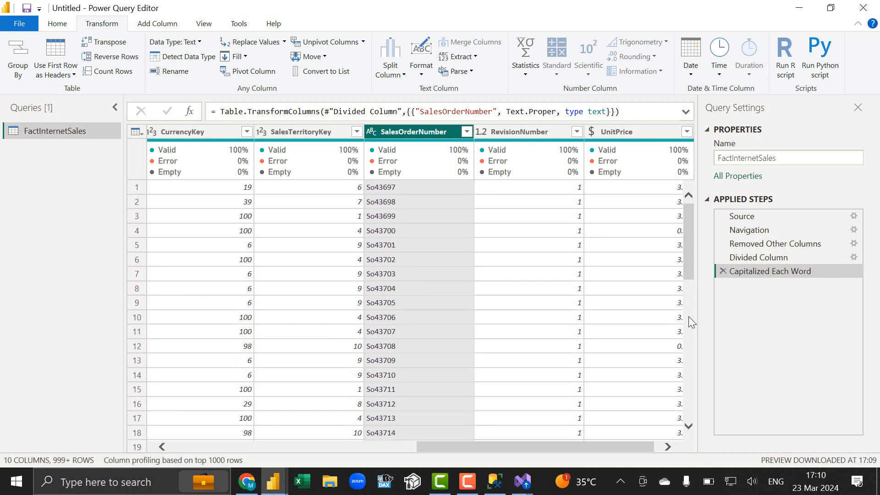